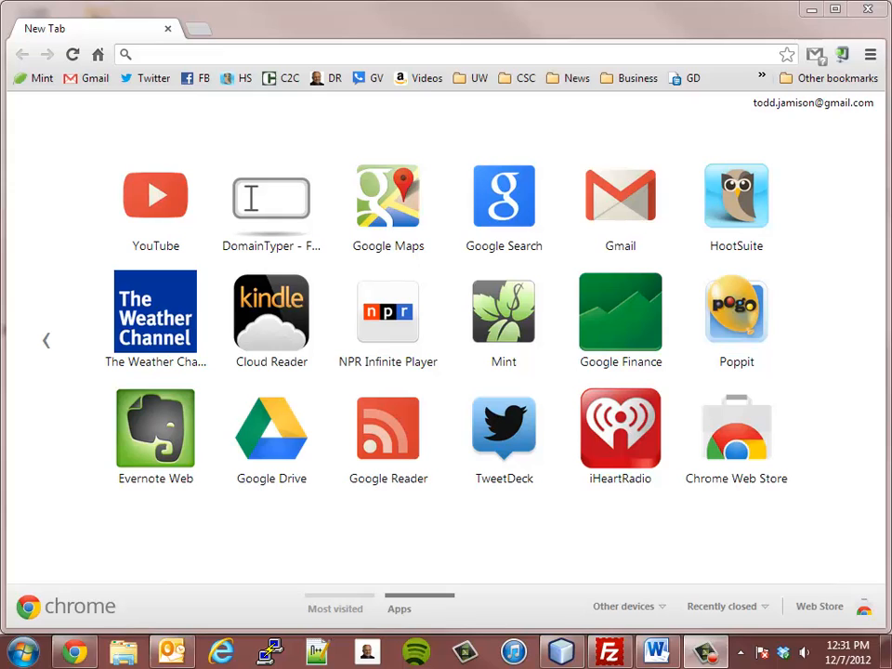
- Load localhost/phpmyadmin in Chrome to reach the phpMyAdmin home page
click(188, 58)
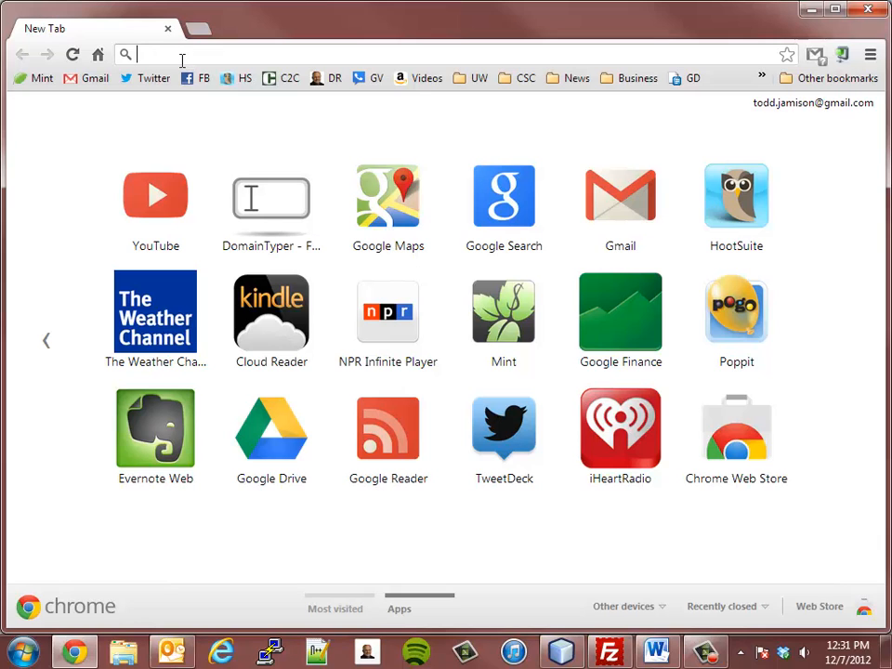
text(localhost)
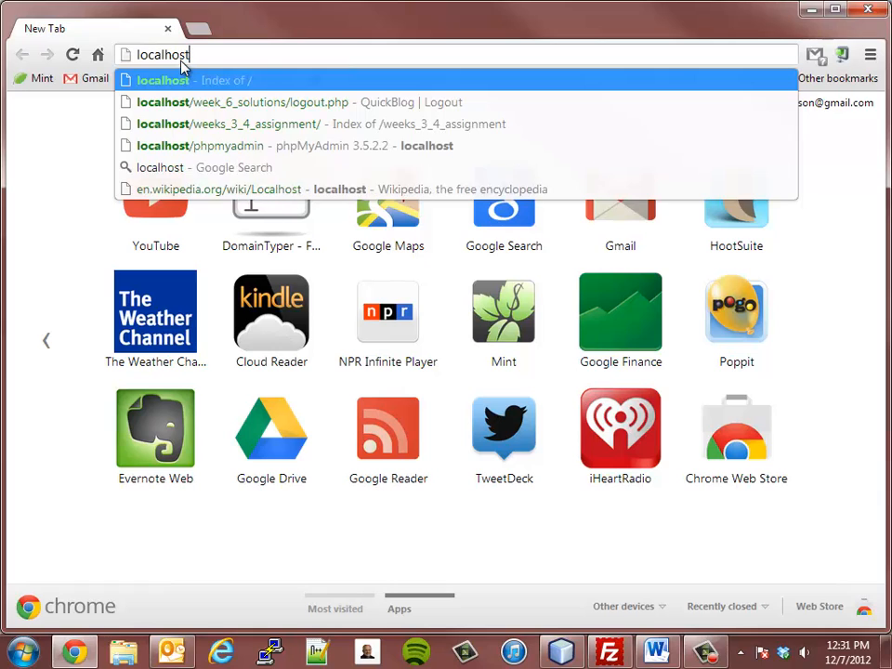
text(/p)
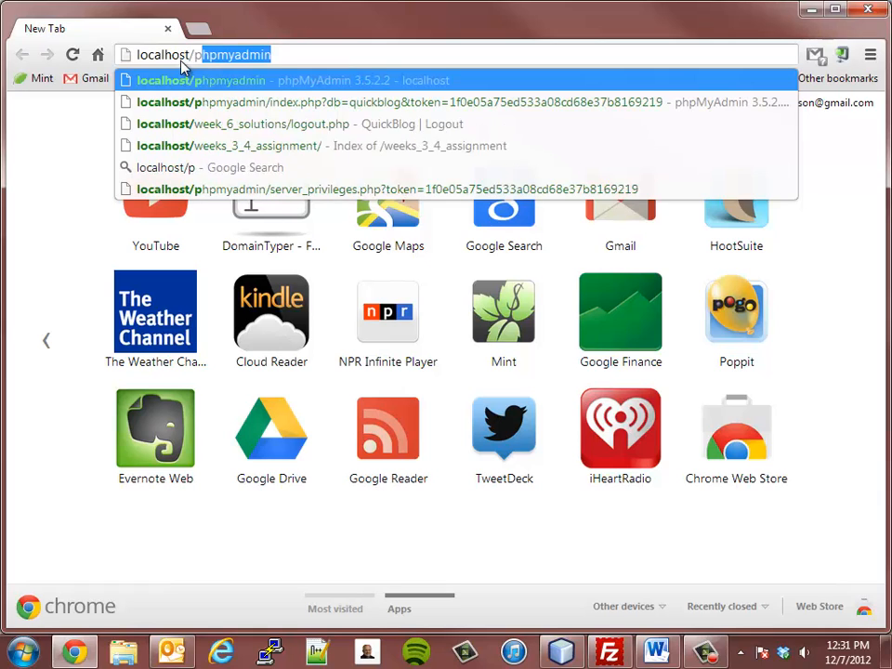
text(hpmy)
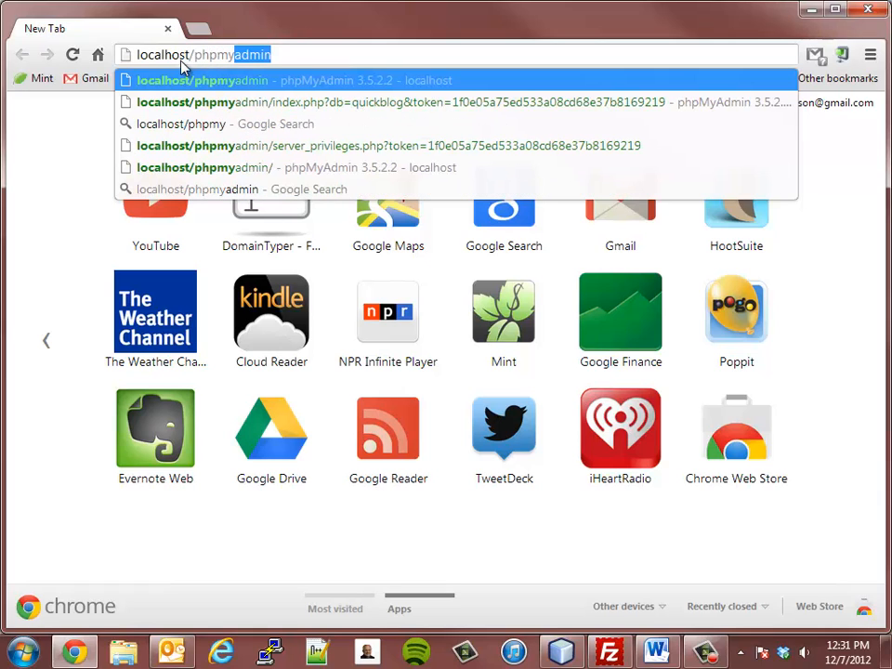
text(admin)
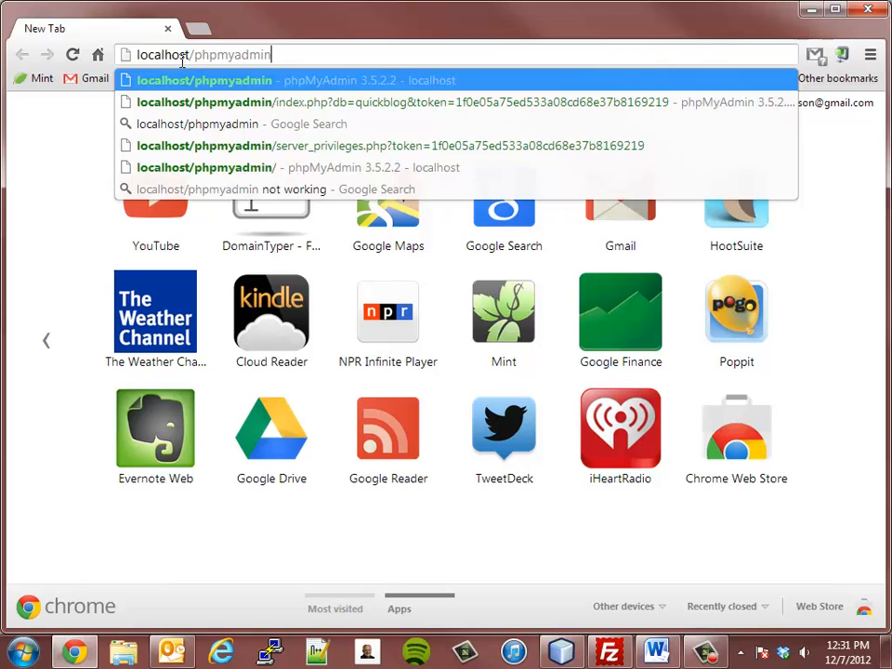
key(Return)
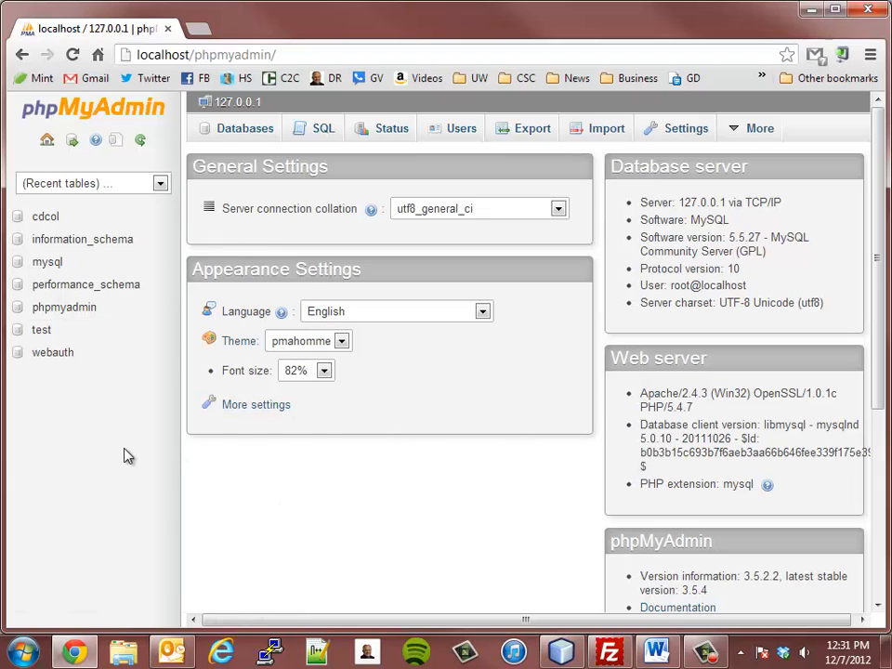
scroll(251, 458, down, 5)
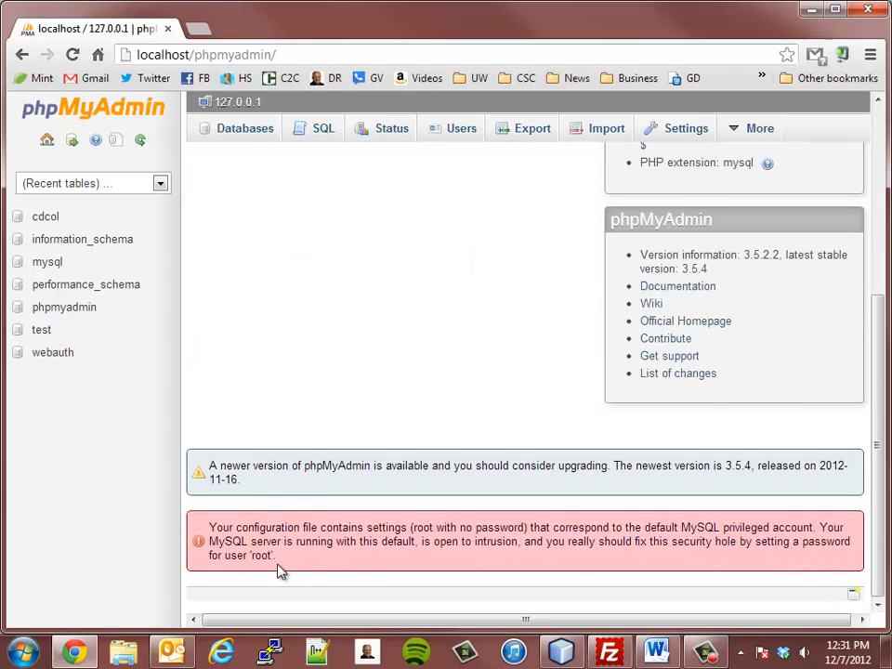
drag(279, 570, 200, 528)
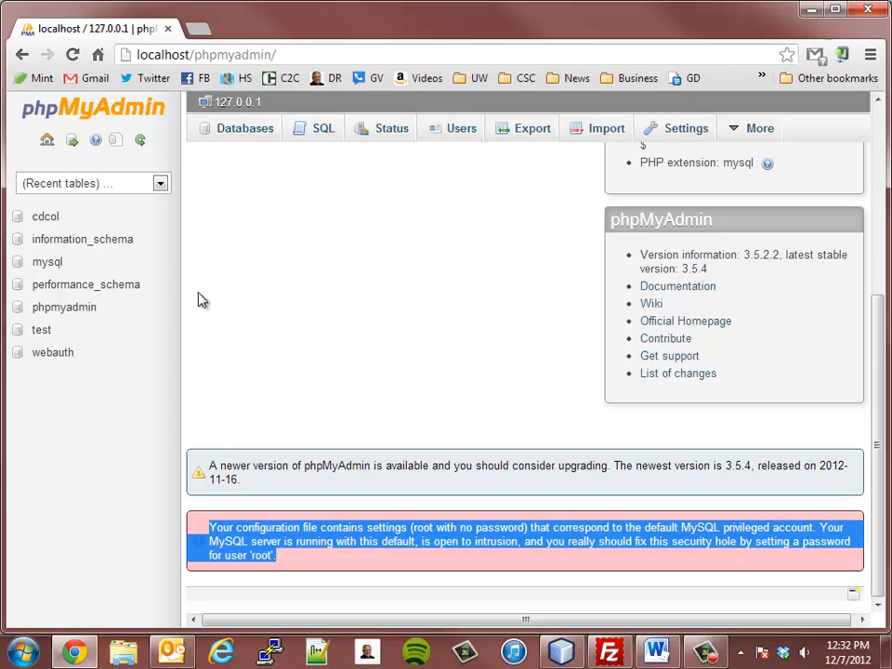
click(246, 346)
scroll(248, 349, up, 4)
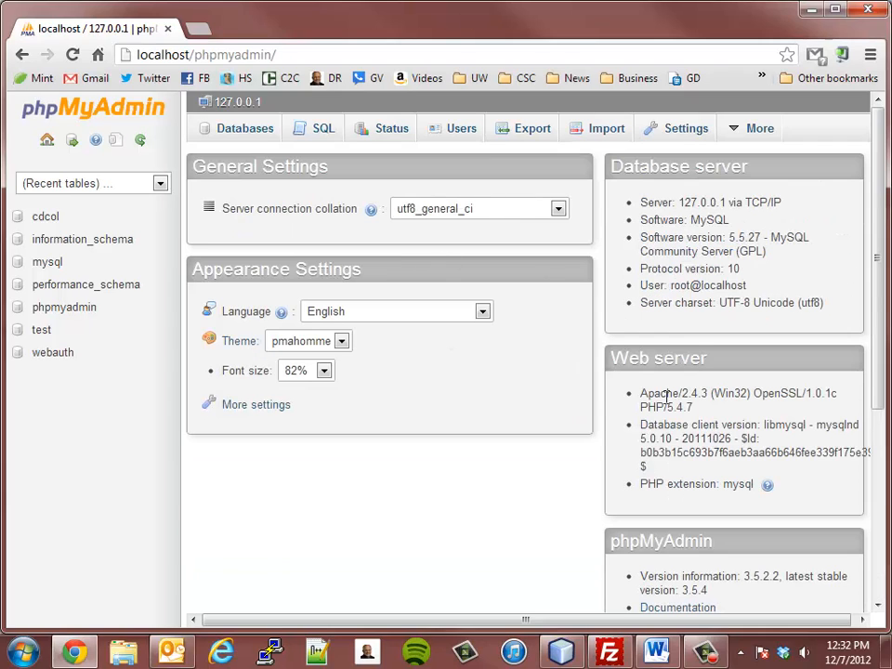
- Show the Users overview and check, then uncheck, the root@localhost row
click(472, 136)
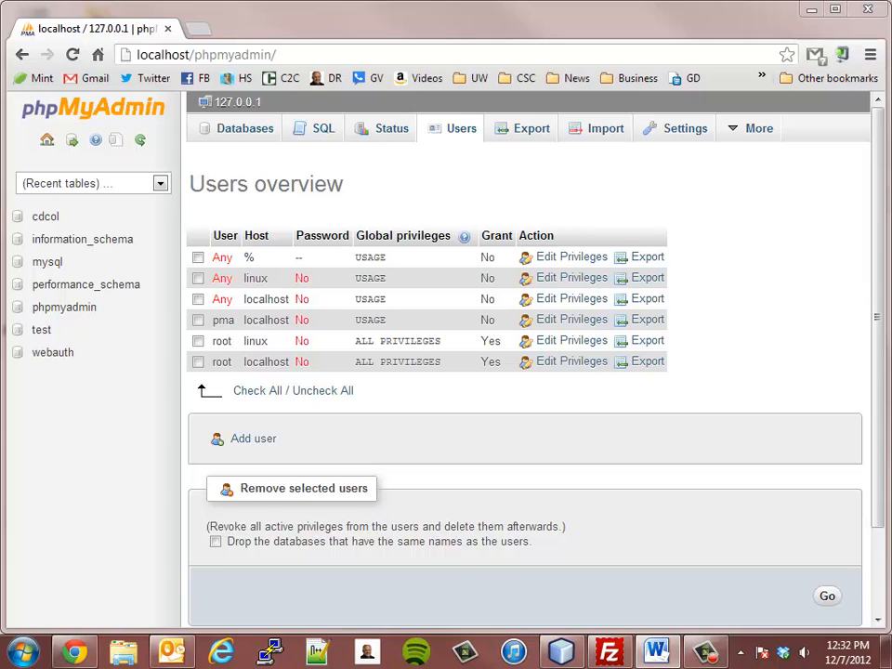
double_click(253, 364)
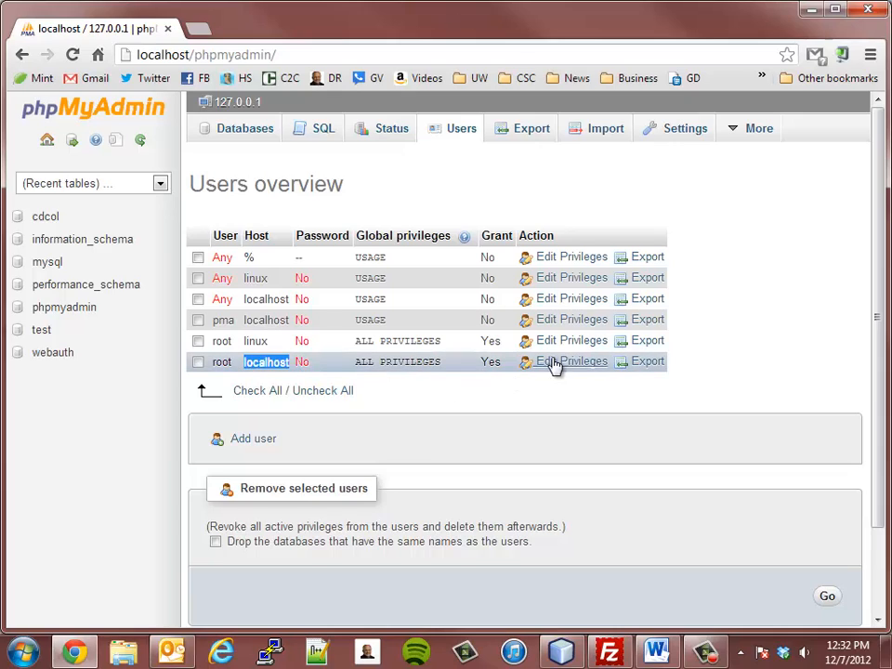
click(268, 365)
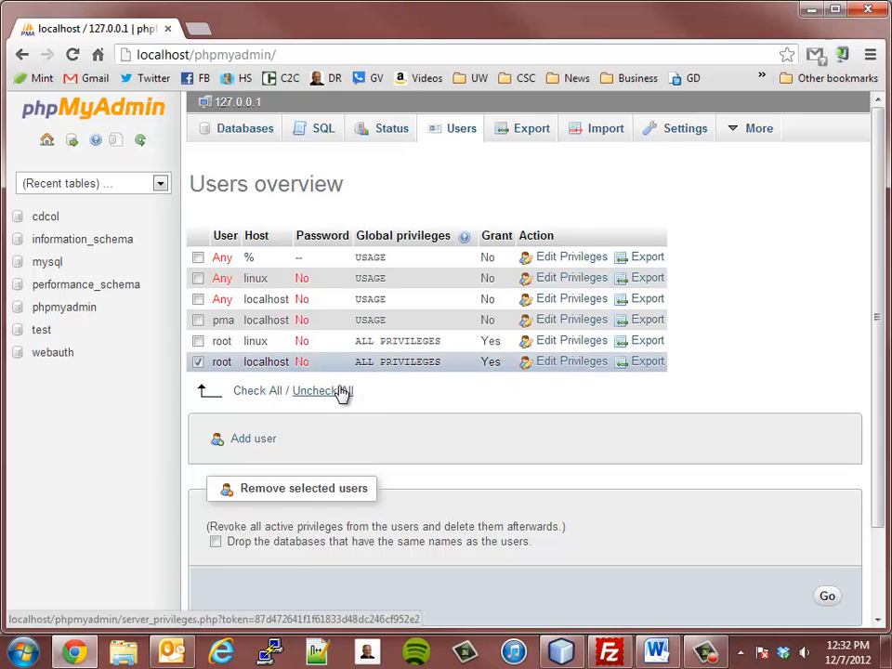
click(197, 362)
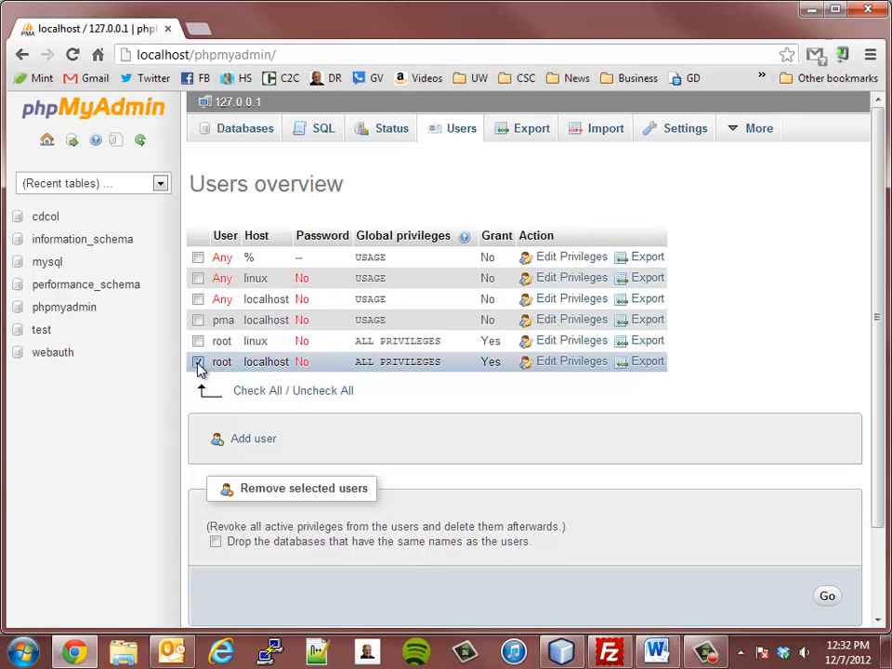
- Open Edit Privileges for root on localhost and scroll to the Change password section
click(572, 361)
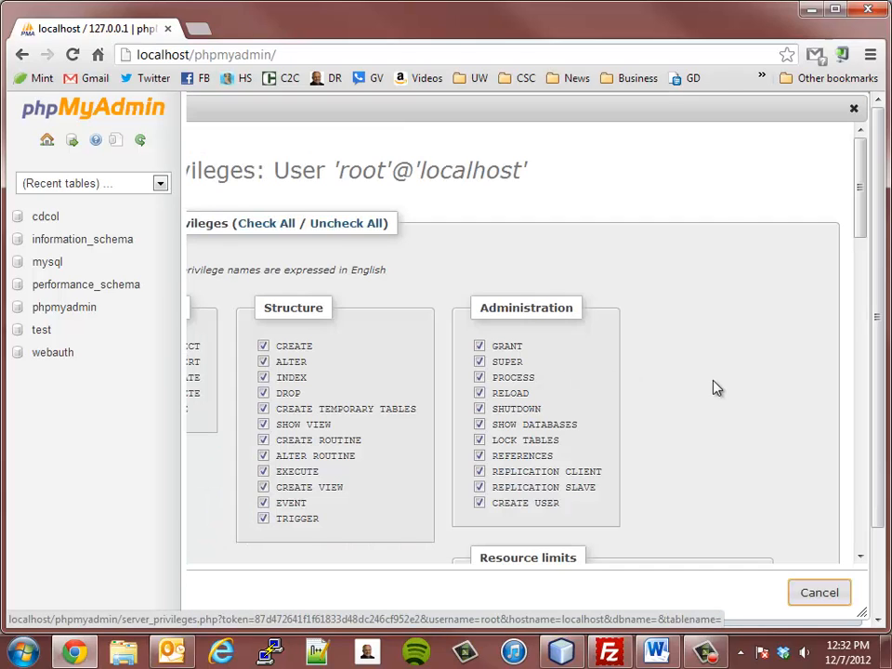
scroll(667, 419, down, 3)
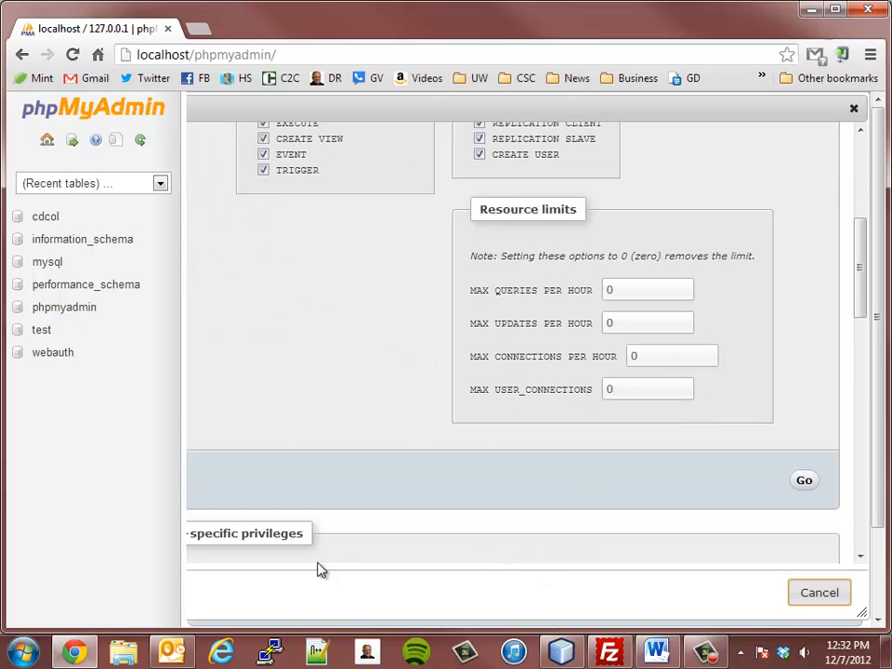
scroll(683, 557, down, 5)
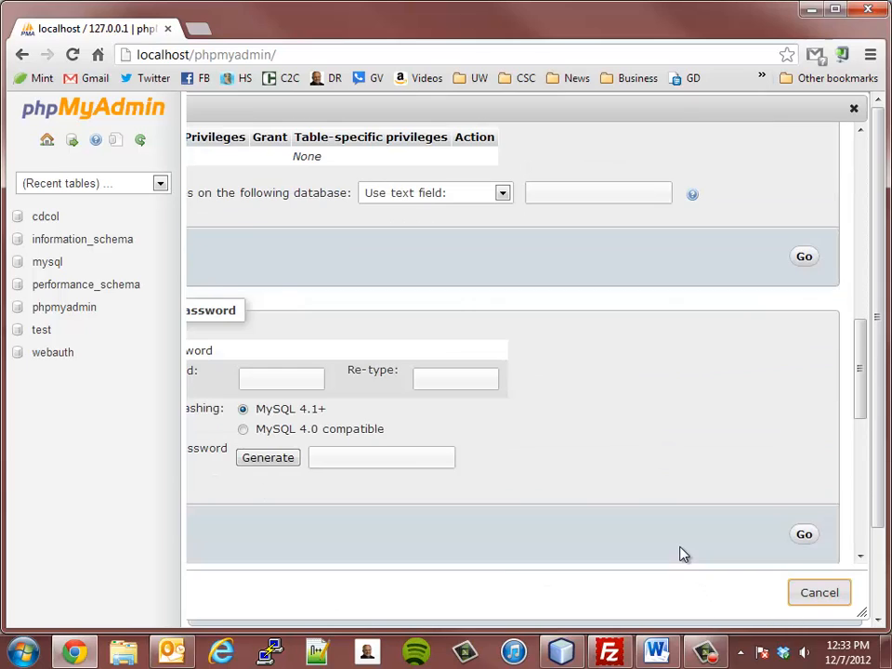
scroll(679, 554, up, 5)
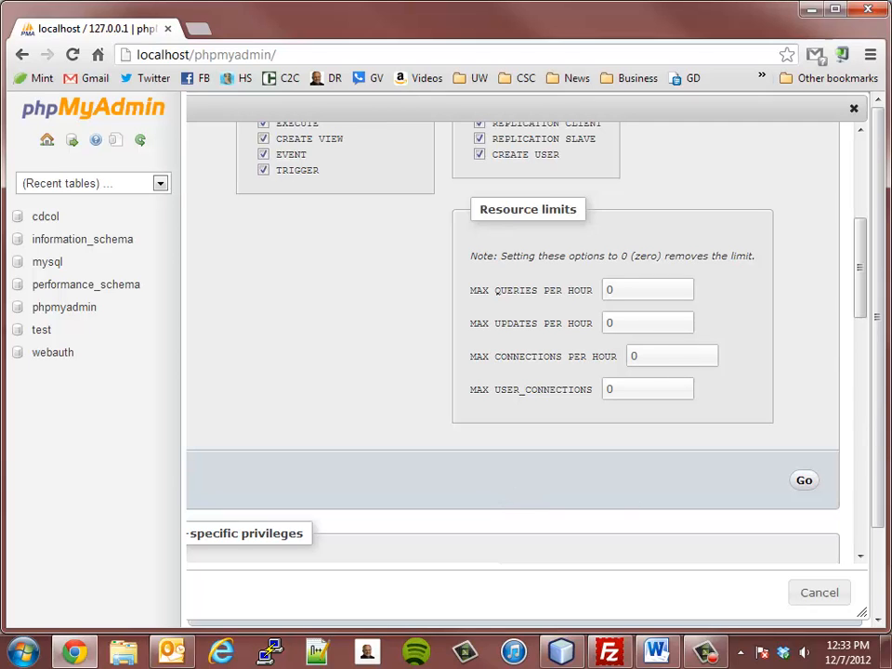
drag(756, 115, 622, 129)
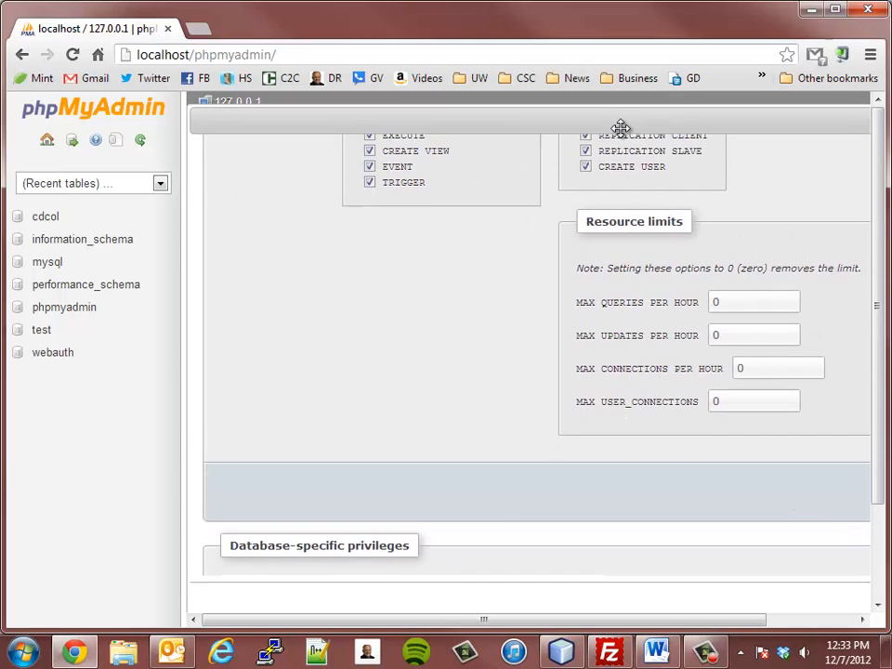
scroll(408, 434, up, 4)
scroll(434, 434, down, 8)
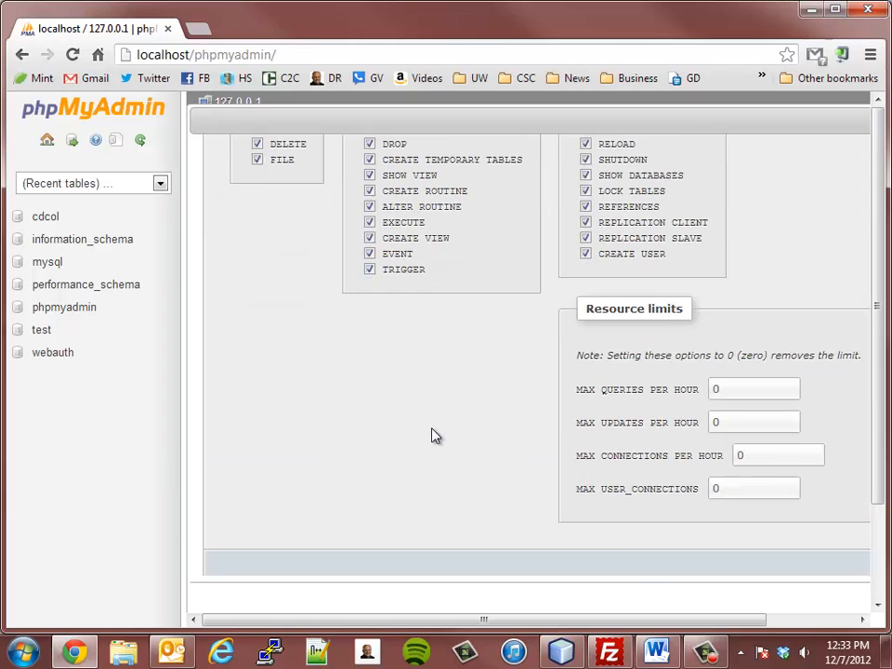
scroll(432, 435, down, 3)
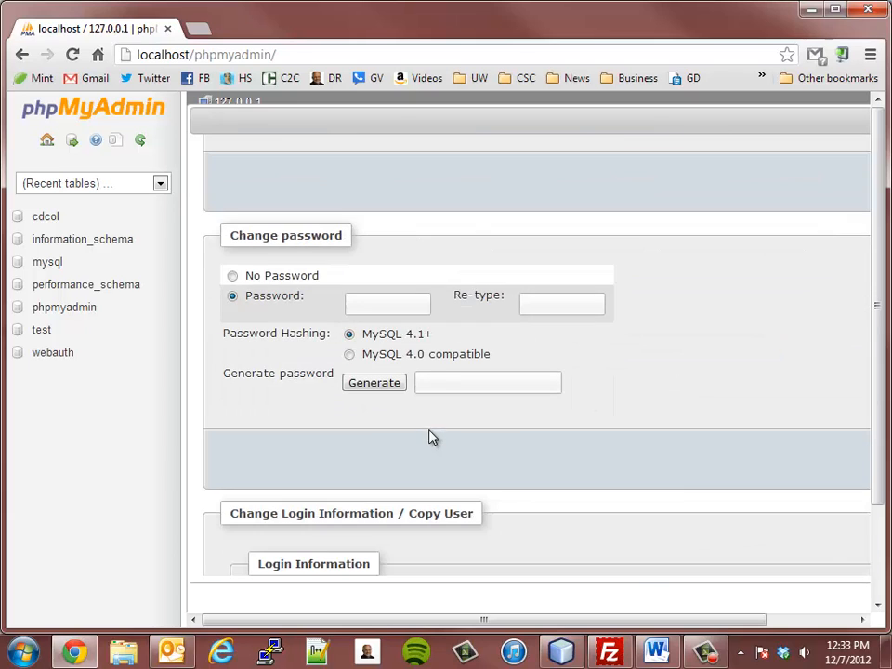
- Enter and confirm a new root password, then apply it with Go
click(387, 305)
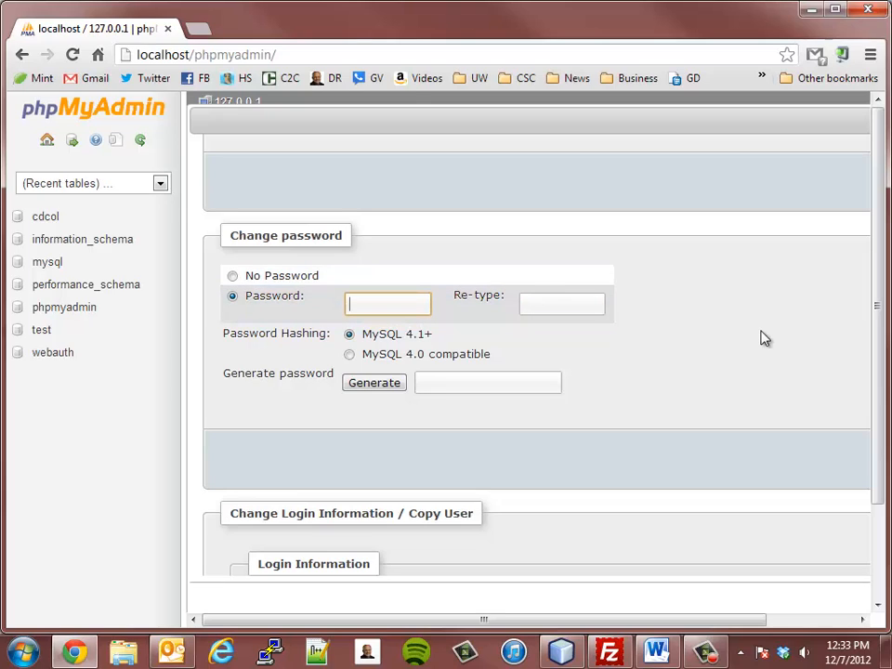
text(password)
key(Tab)
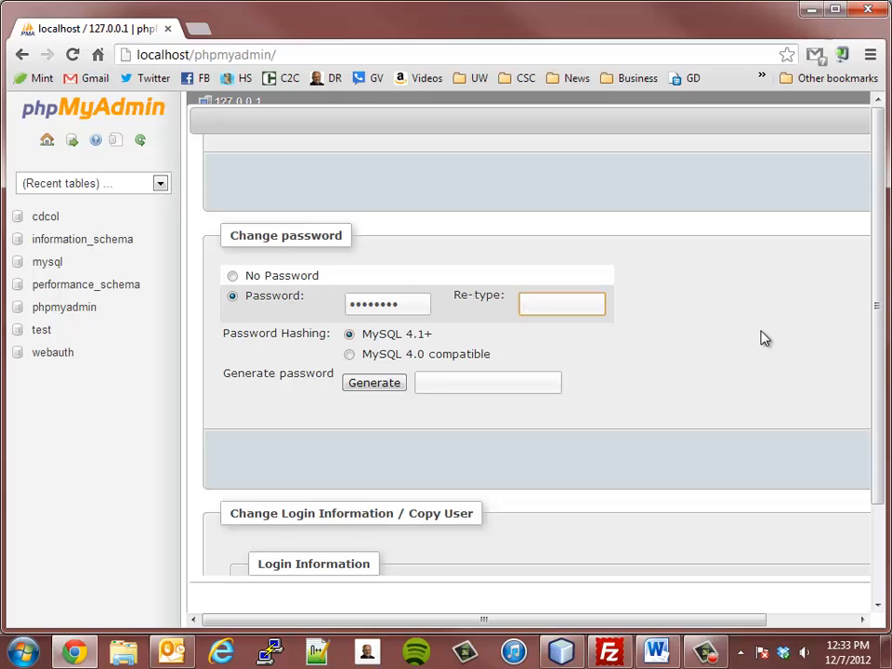
text(password)
scroll(743, 342, down, 7)
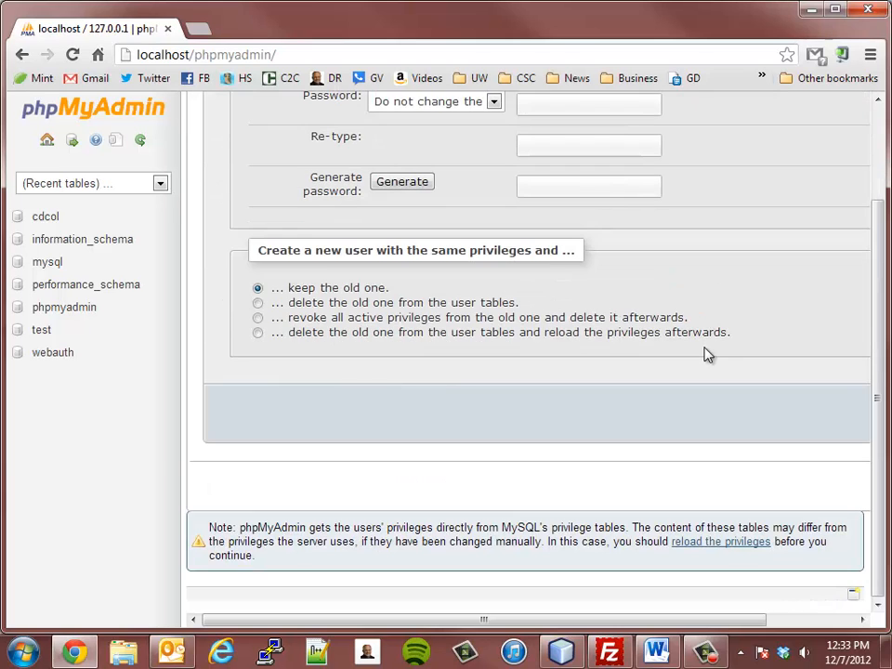
drag(687, 619, 660, 625)
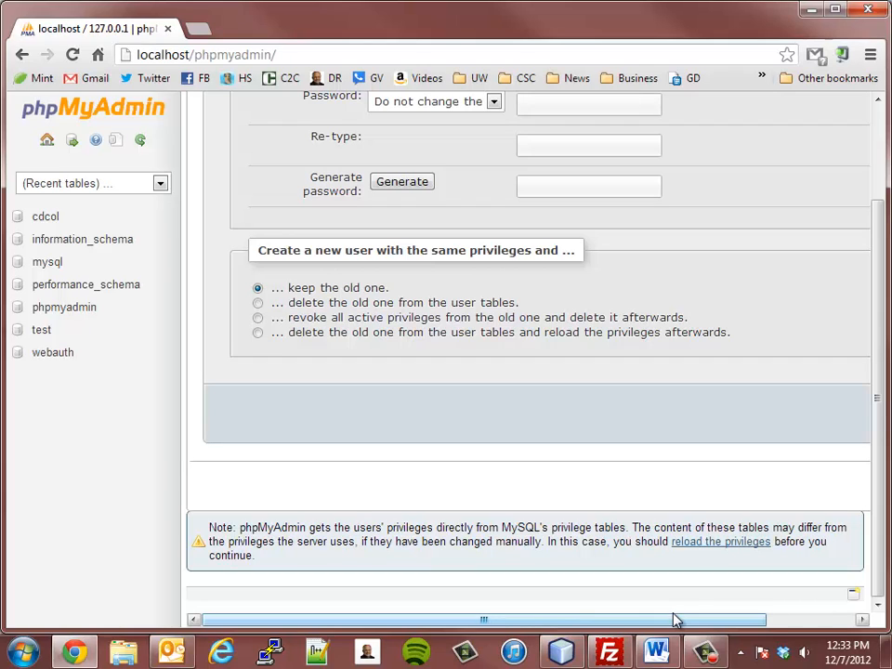
drag(679, 627, 788, 628)
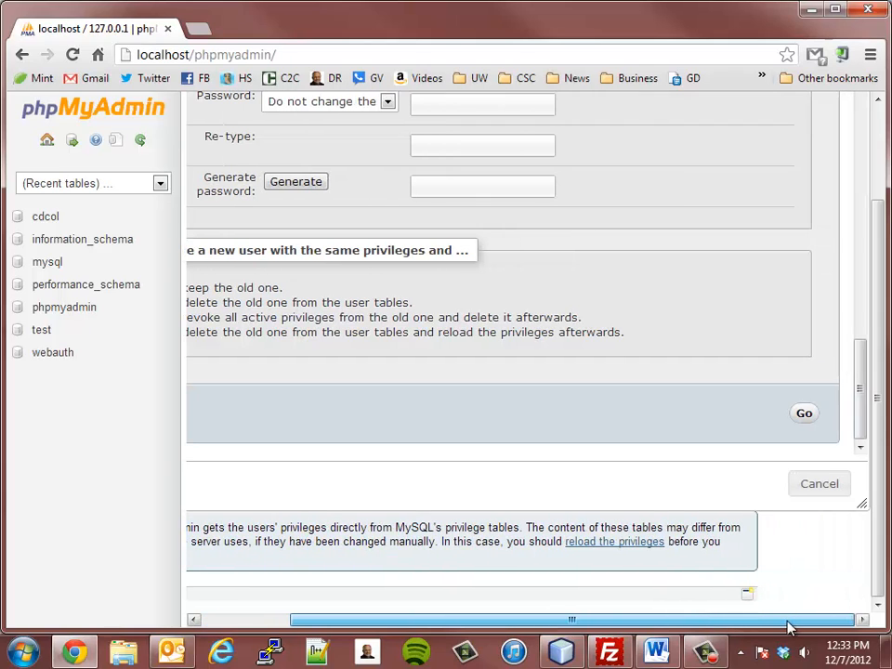
click(805, 416)
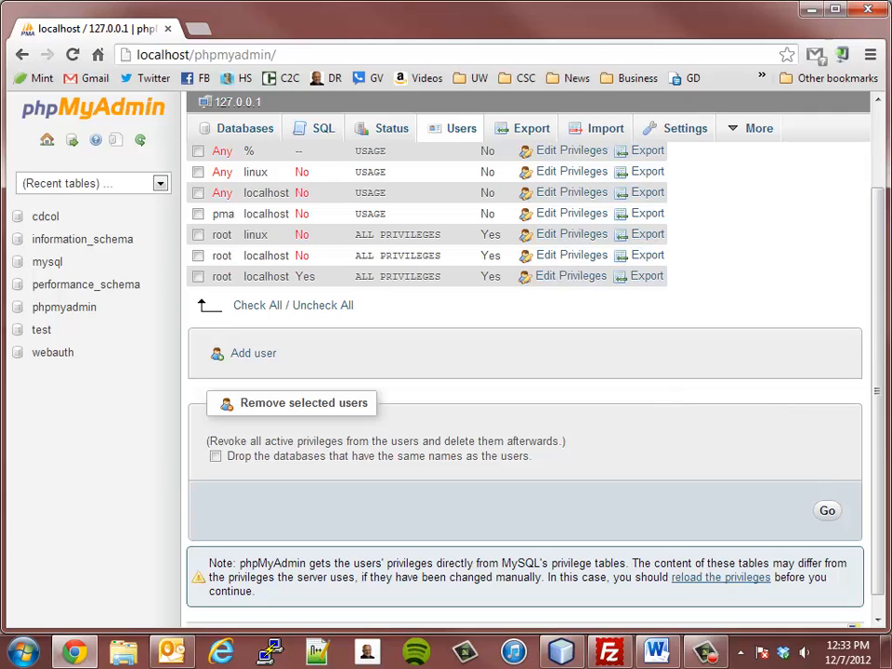
- Reload phpMyAdmin, return to Users, and reopen root@localhost's privilege settings
scroll(869, 335, up, 3)
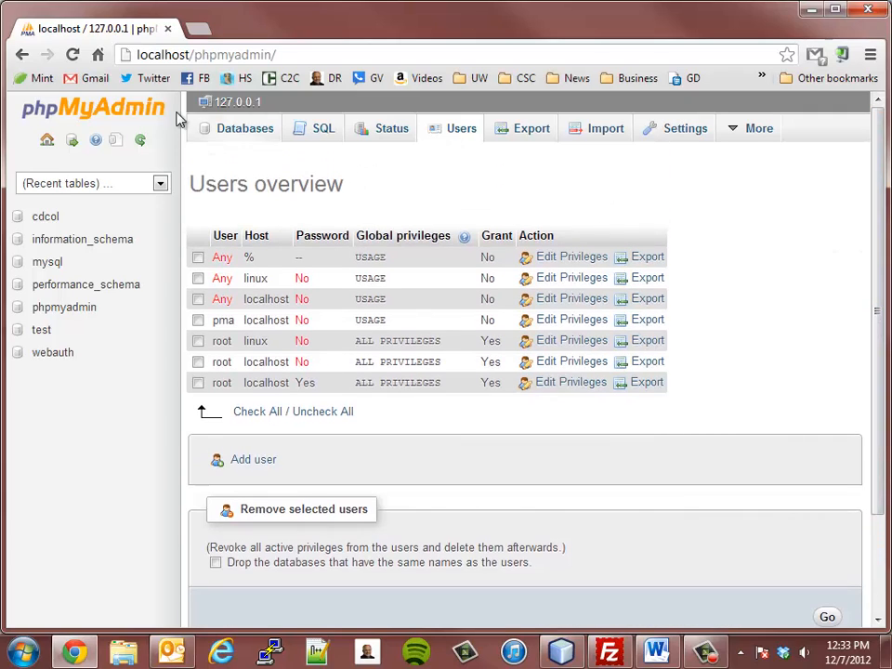
click(72, 57)
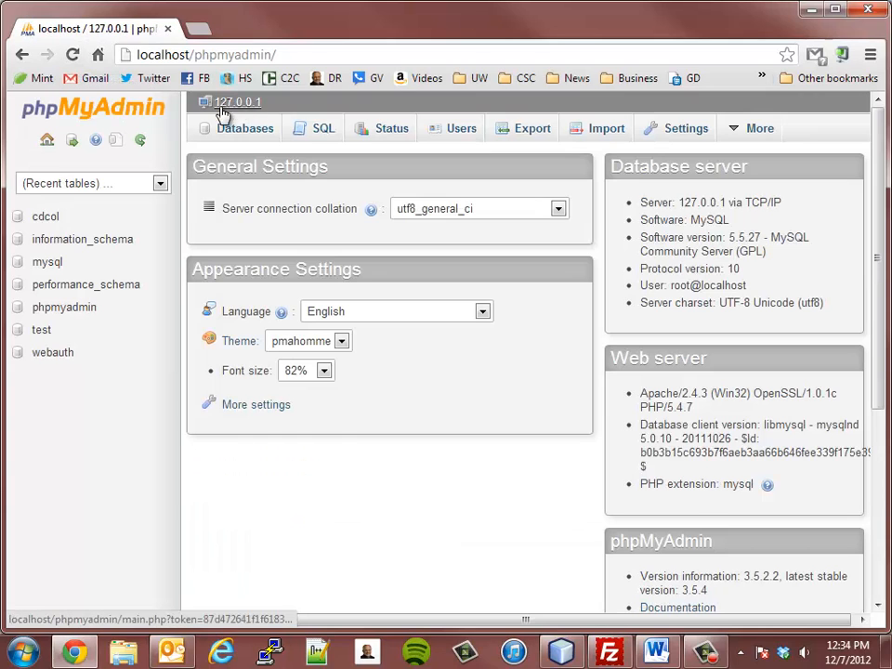
scroll(525, 407, down, 4)
scroll(530, 410, up, 4)
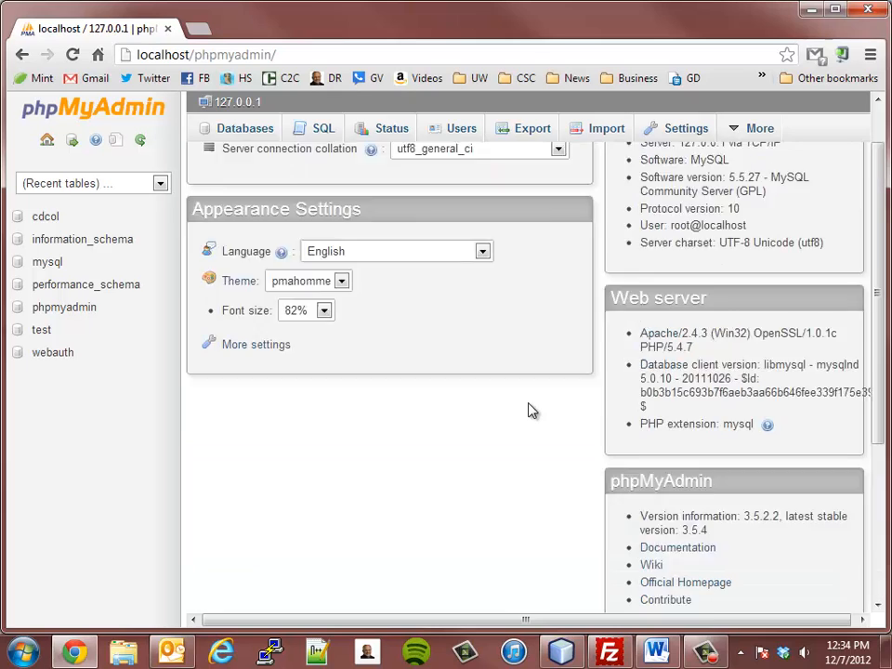
click(461, 133)
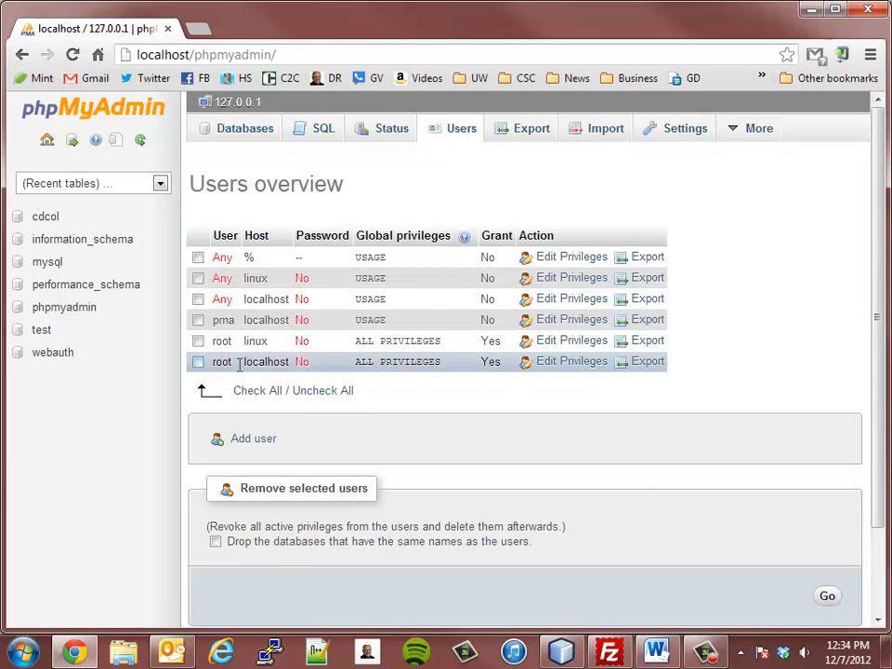
click(558, 366)
scroll(440, 417, down, 4)
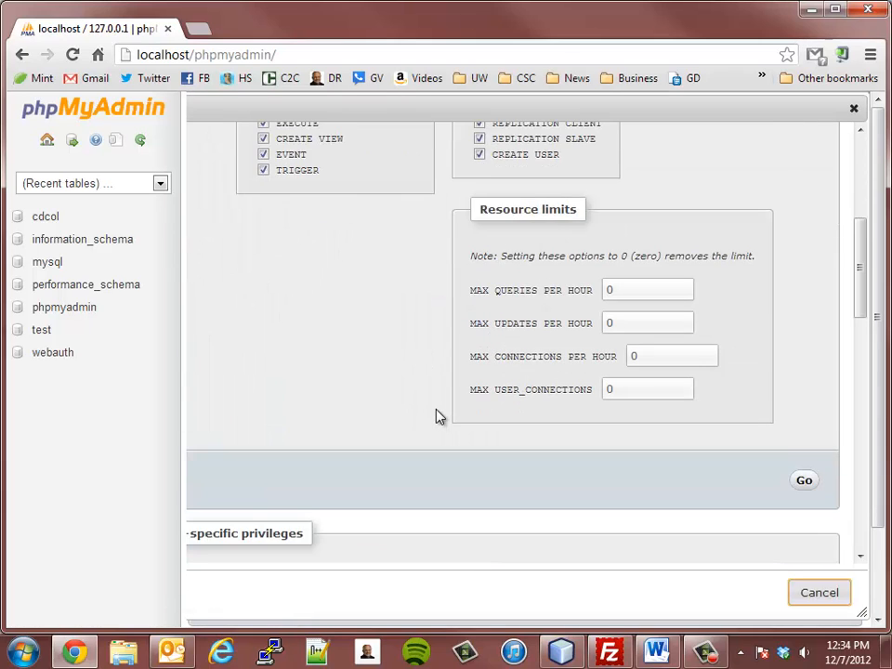
scroll(441, 414, down, 8)
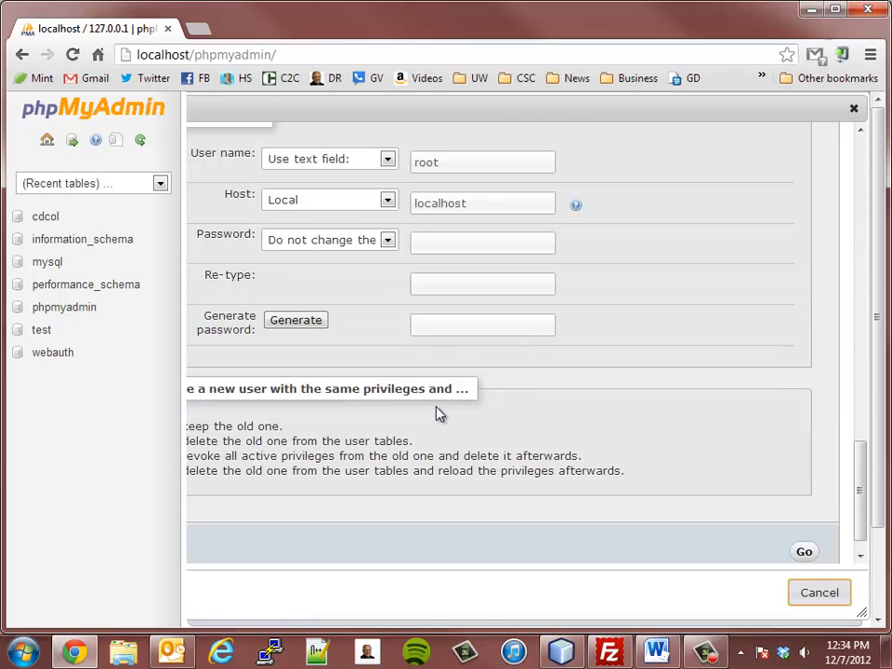
scroll(441, 415, up, 3)
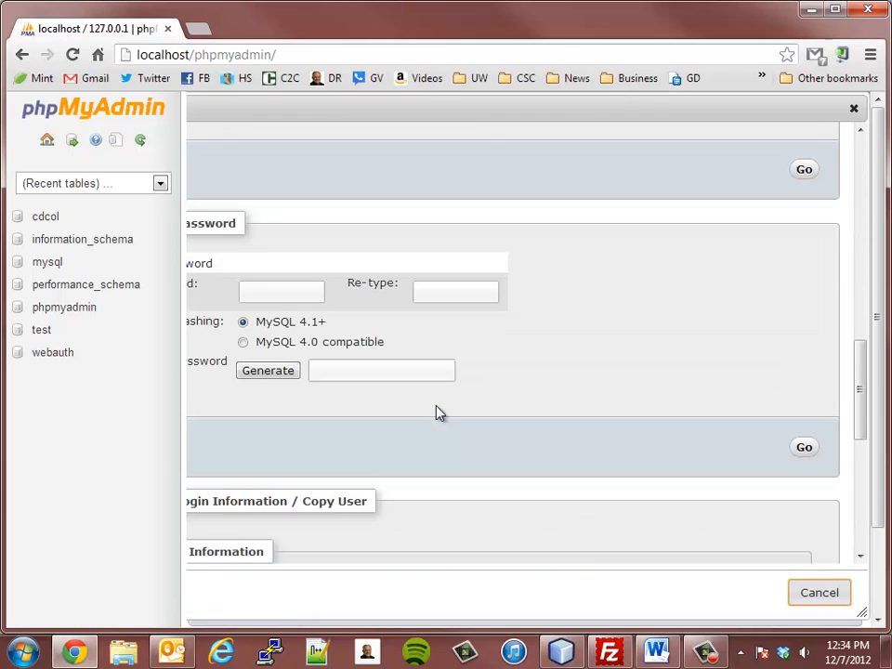
- Type and retype the new root password, correcting a typo, and apply it with Go
click(275, 296)
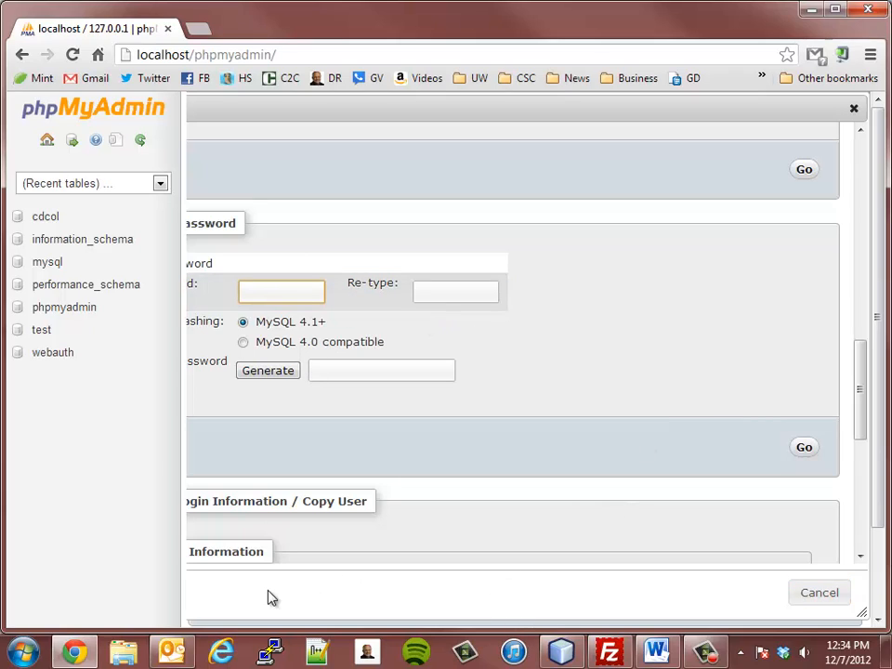
text(•••••)
key(BackSpace)
key(BackSpace)
key(BackSpace)
key(BackSpace)
key(BackSpace)
text(••••••••)
key(Tab)
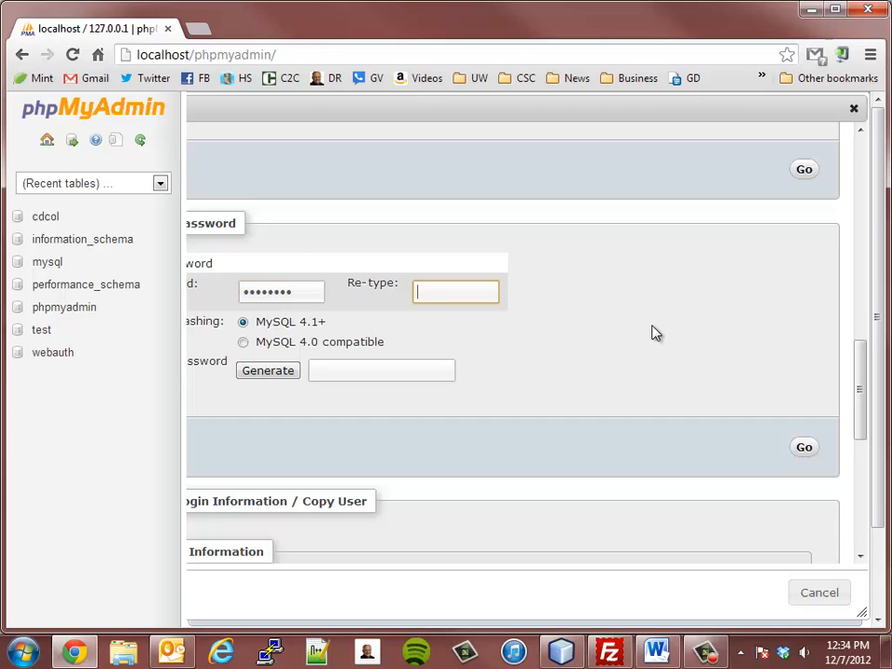
text(••••••••)
click(805, 448)
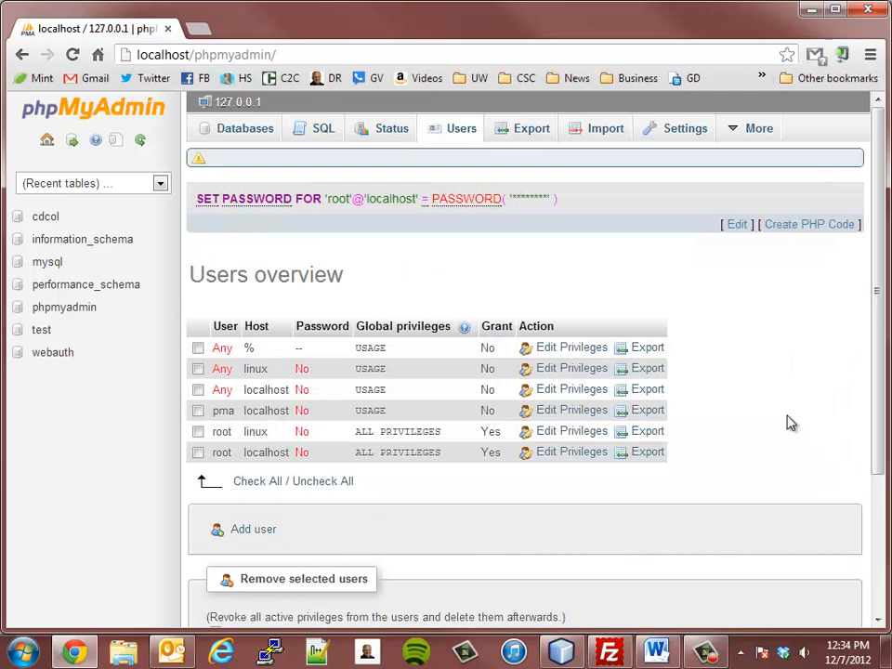
drag(879, 242, 873, 398)
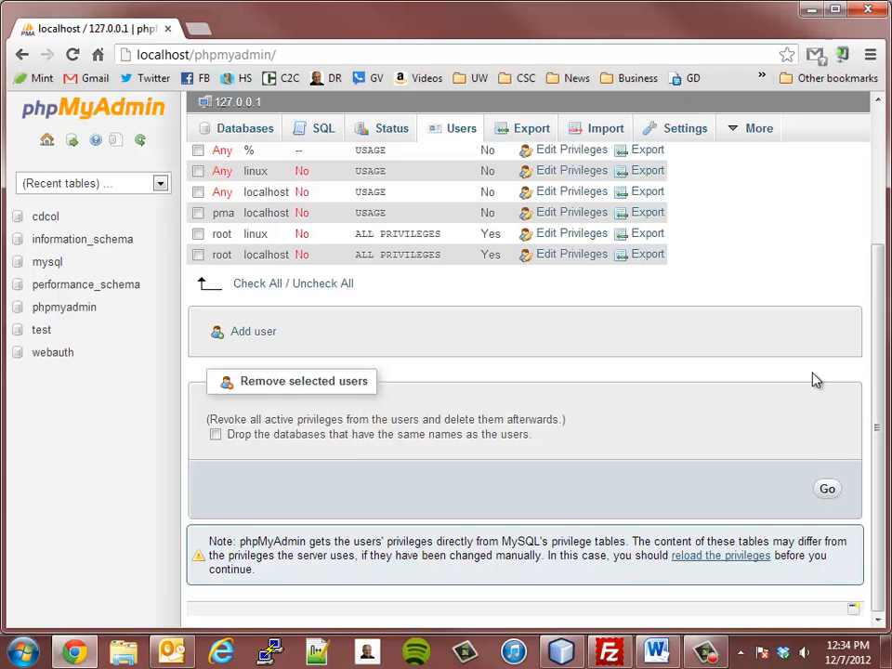
- Open root@localhost privileges, then reload to get the 'Cannot connect: invalid settings.' error
click(566, 257)
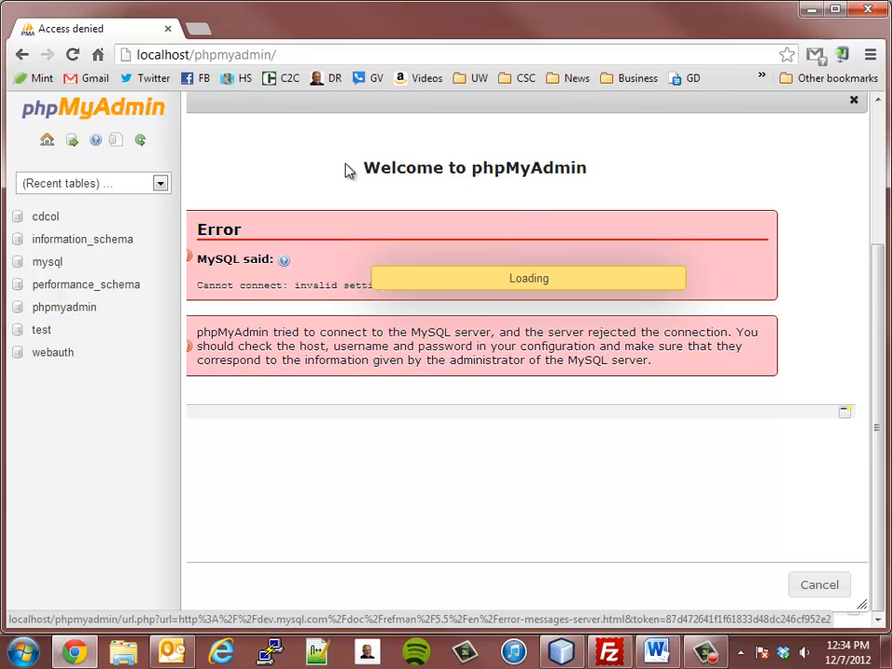
click(72, 54)
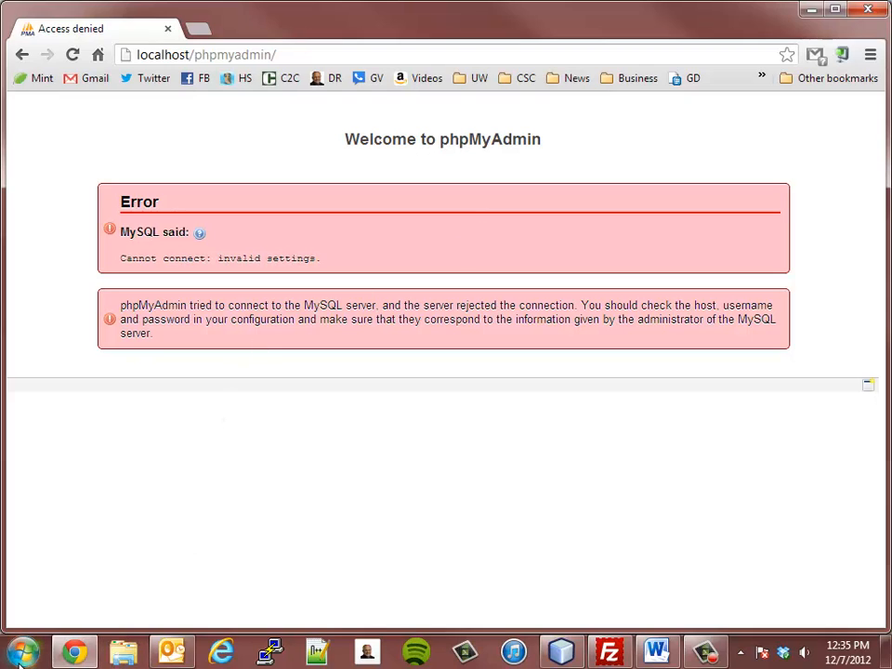
- Browse in Windows Explorer to the C:\xampp\phpmyadmin folder
click(125, 655)
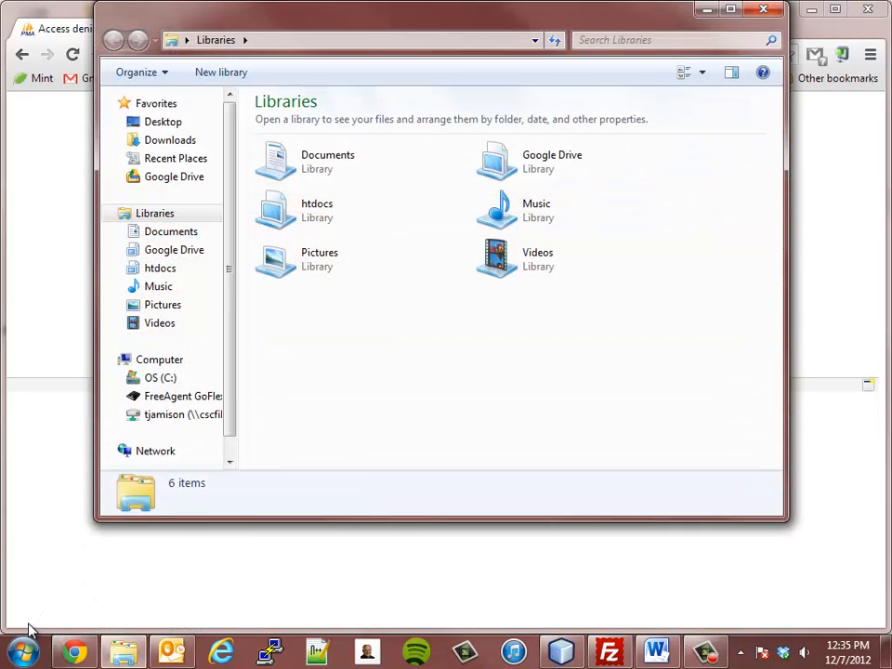
click(146, 382)
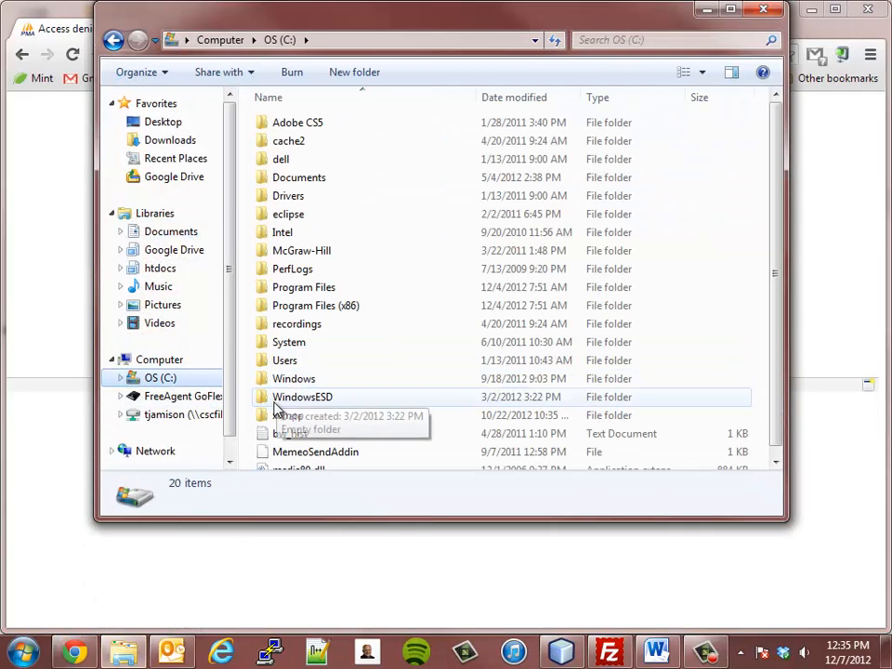
double_click(279, 416)
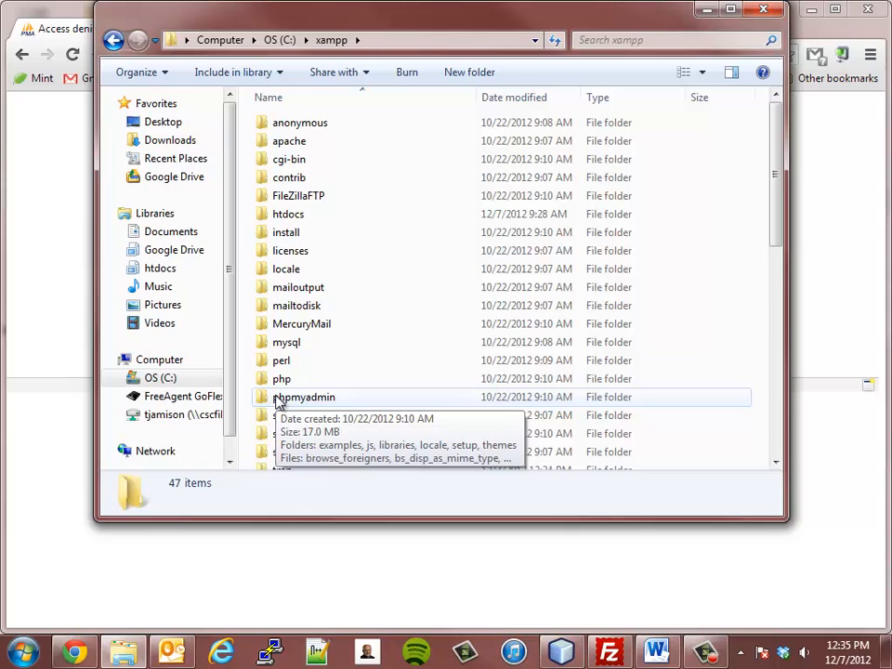
double_click(277, 398)
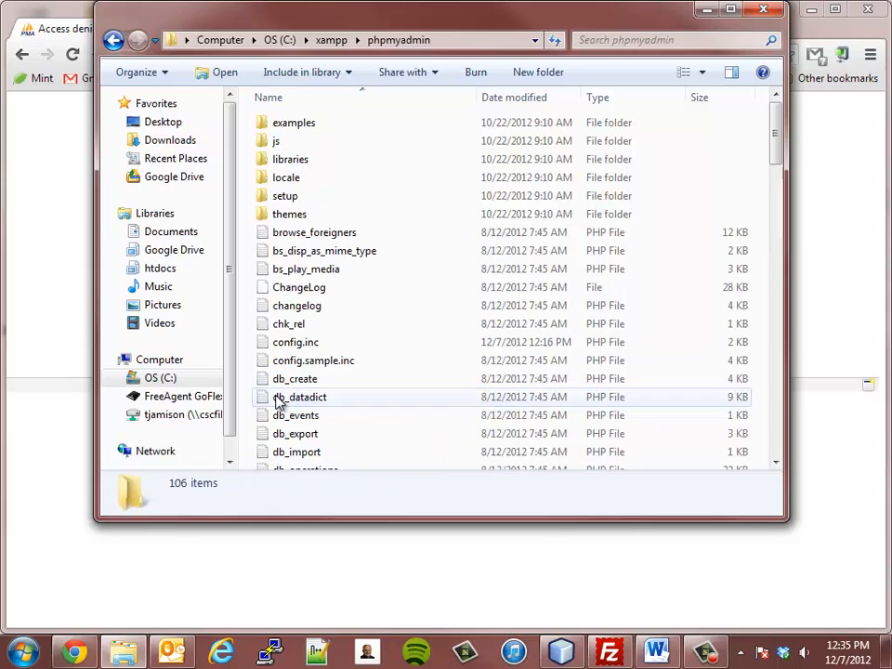
- Select config.inc and bring up its context menu to edit it
click(294, 343)
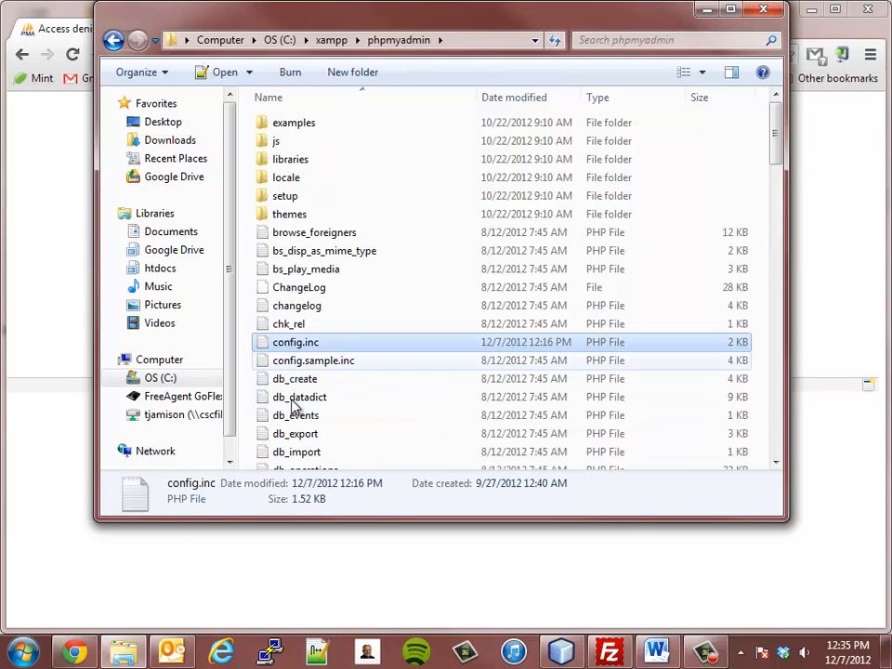
right_click(277, 349)
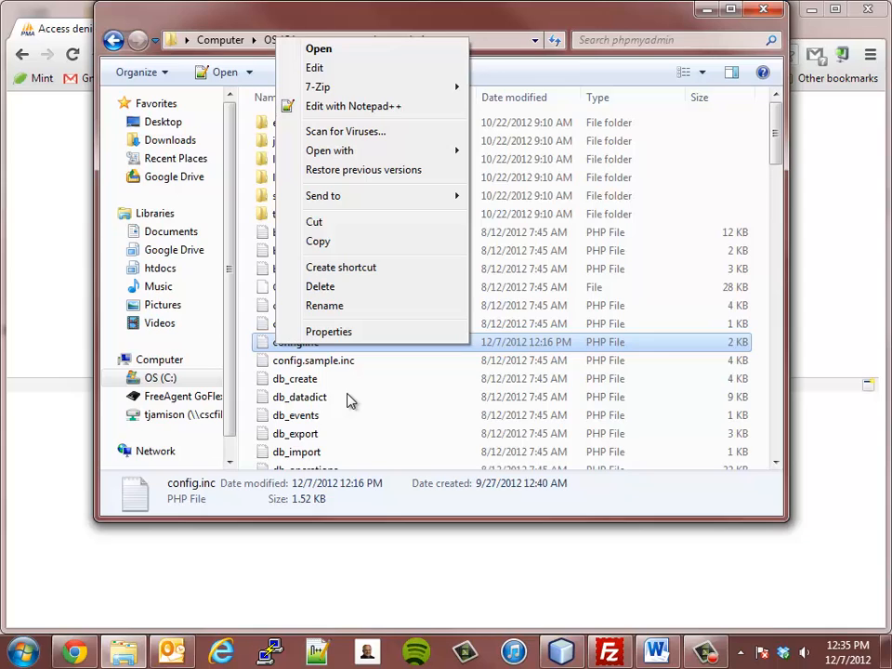
click(266, 344)
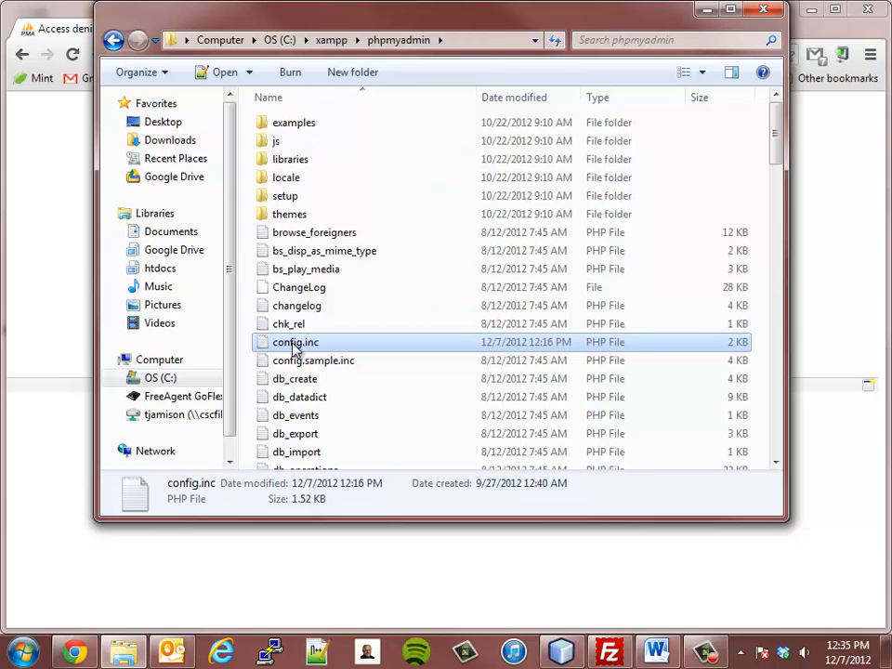
right_click(296, 343)
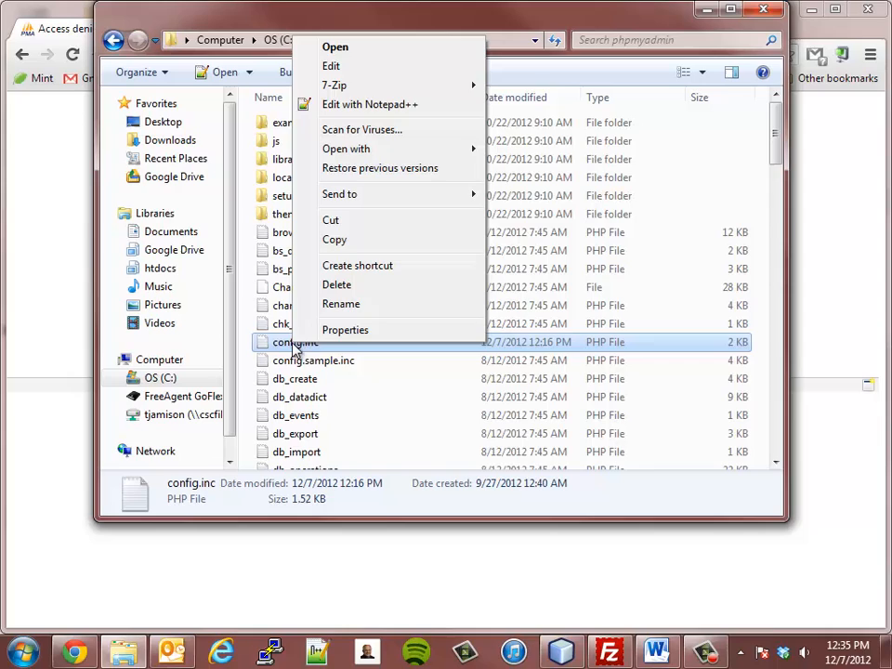
- Open config.inc in Notepad and move and resize its window
click(329, 67)
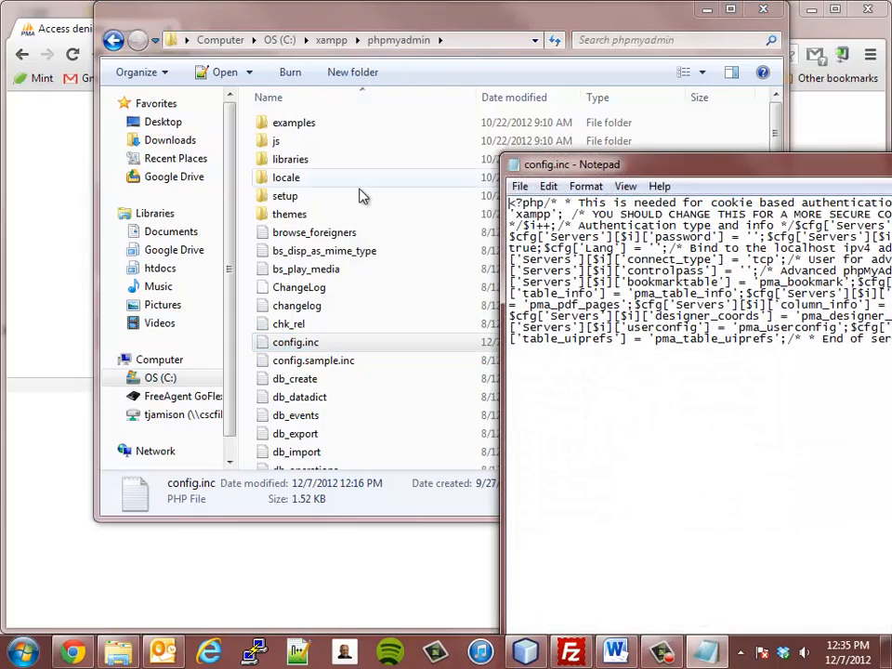
drag(532, 165, 45, 67)
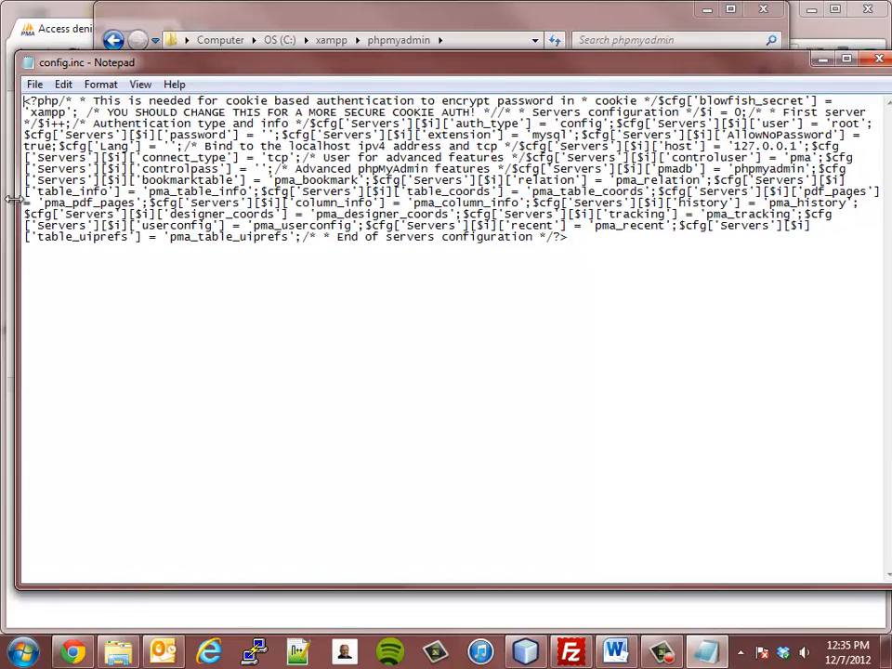
drag(16, 203, 135, 203)
drag(568, 68, 479, 69)
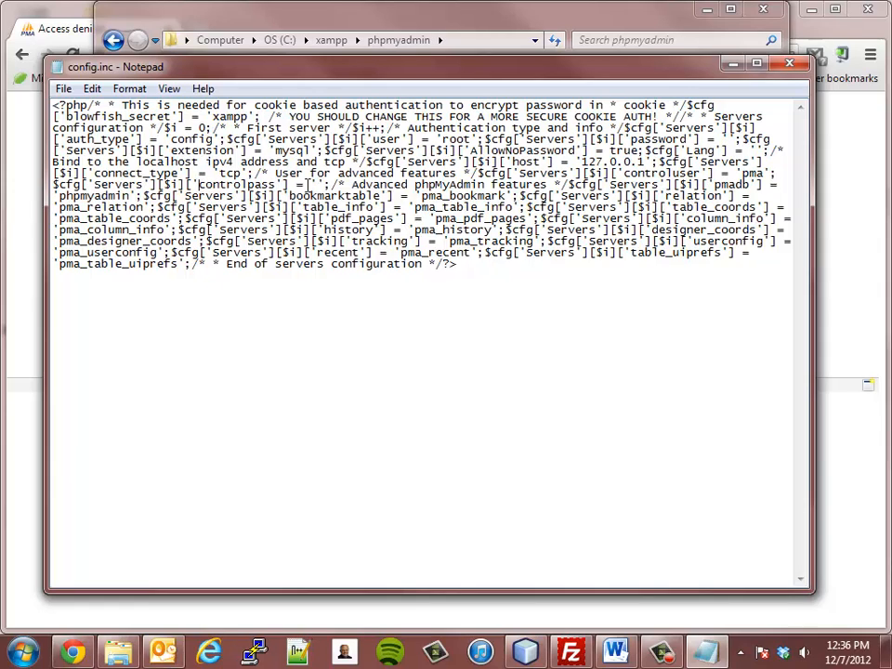
- Rename 'controlpass' to 'password' and enter the root account's password as its value
click(316, 185)
double_click(239, 184)
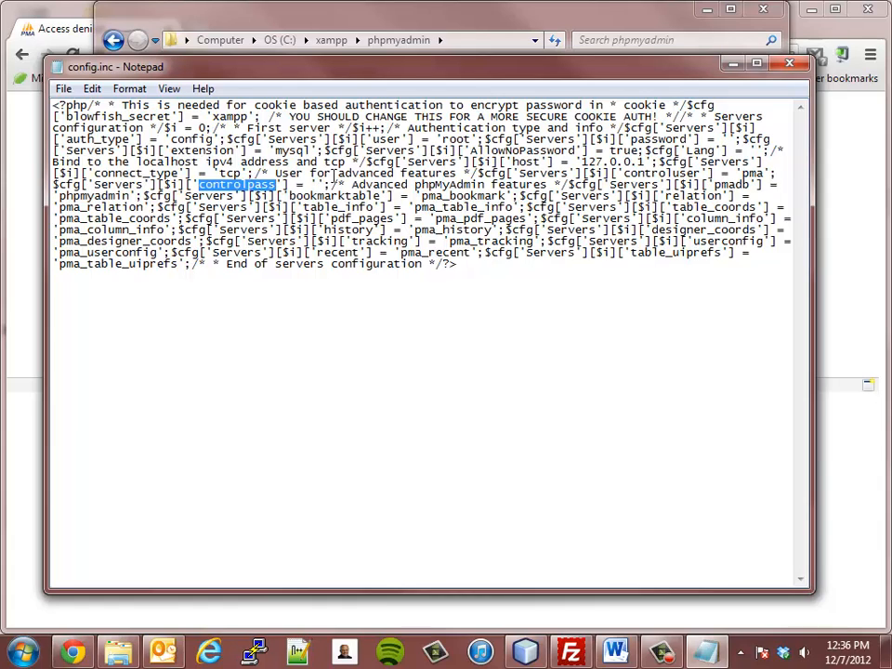
text(passw)
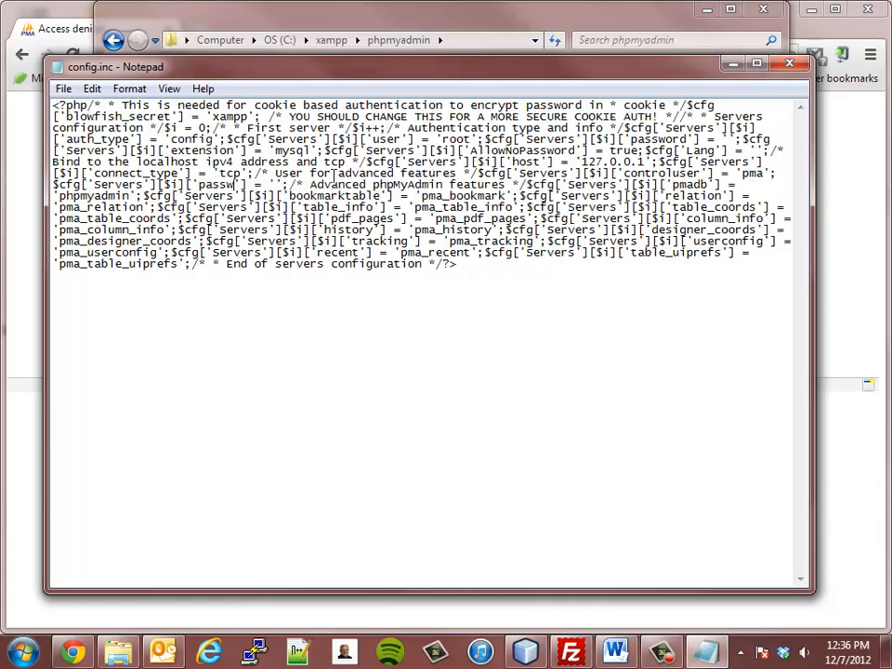
text(ord)
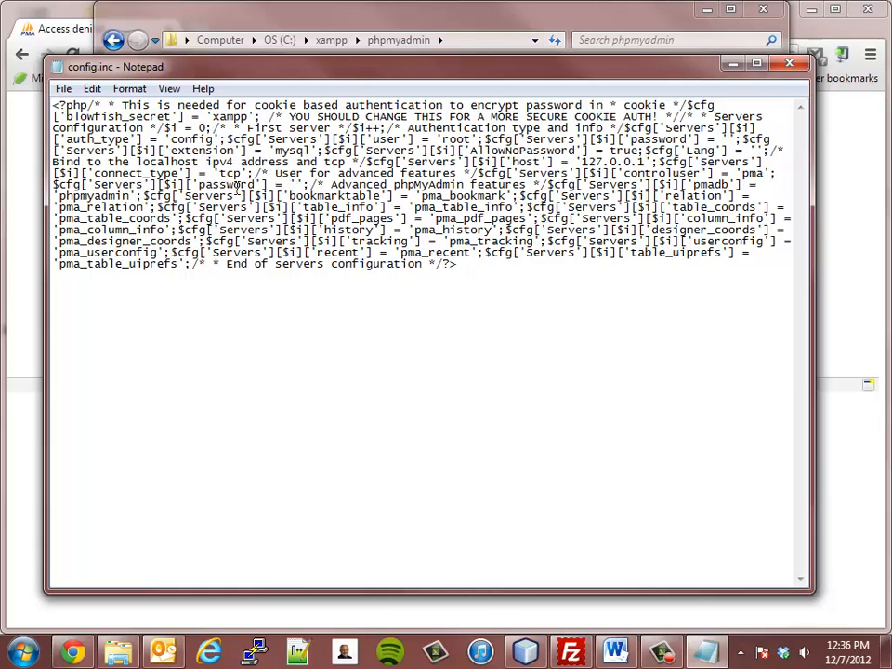
text(passwo)
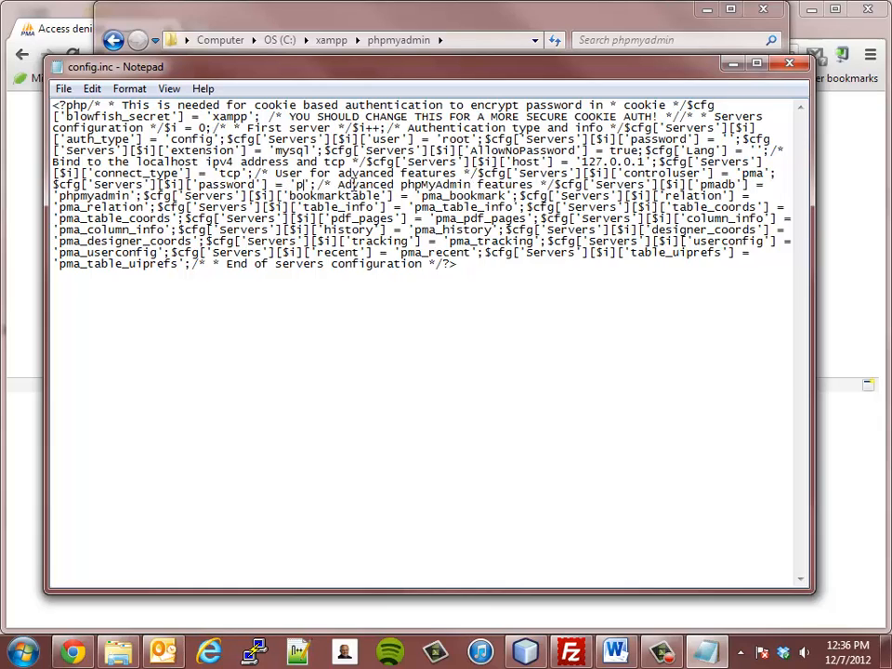
text(rd)
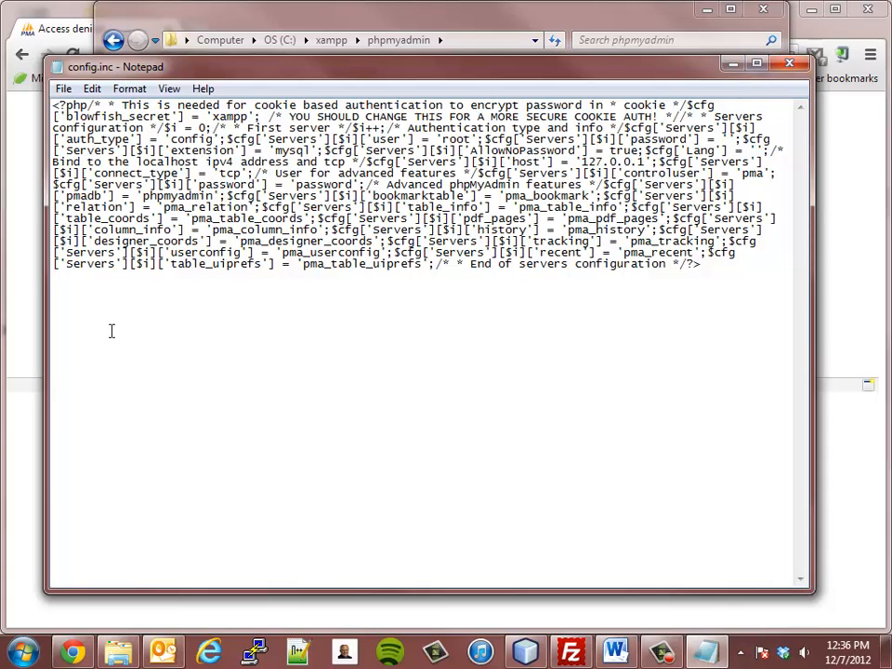
- Reload phpMyAdmin in Chrome to confirm it connects as root, then return to Notepad
click(71, 654)
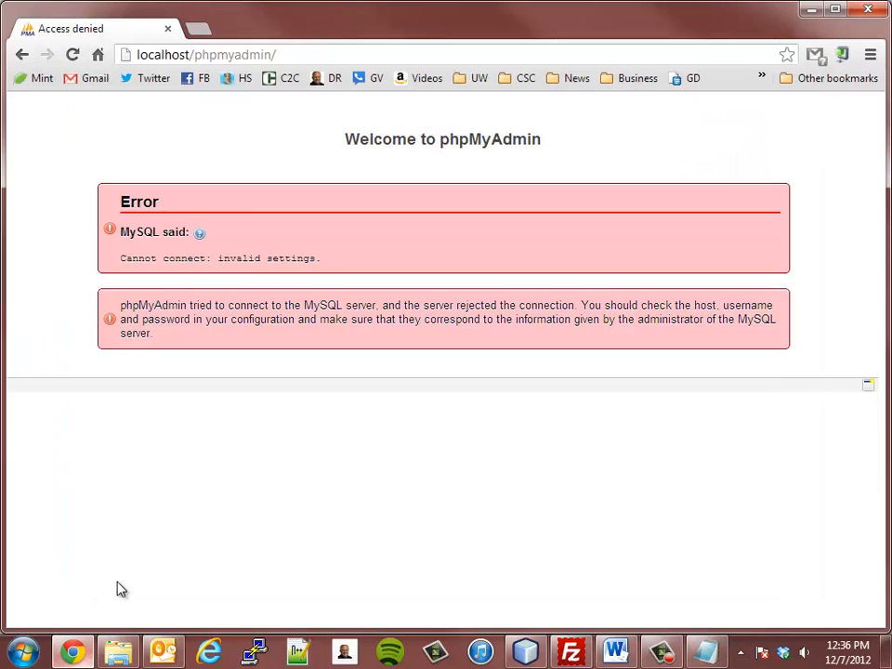
click(71, 55)
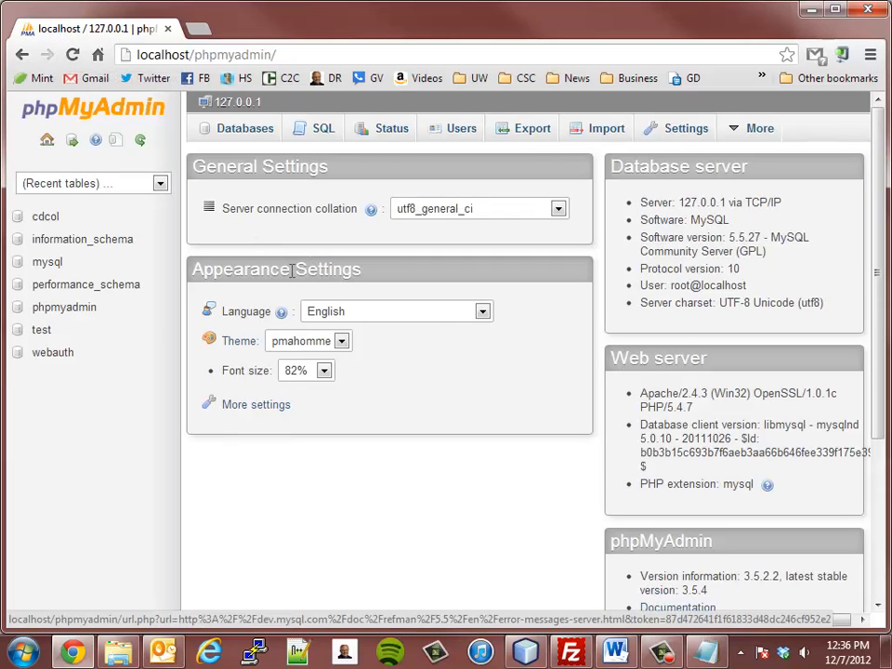
key(alt+Tab)
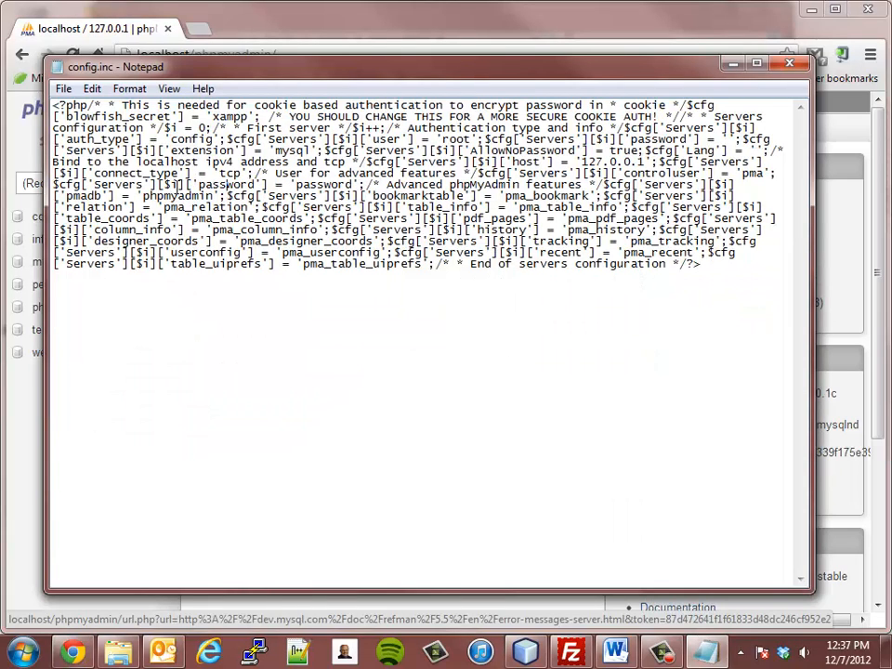
double_click(227, 184)
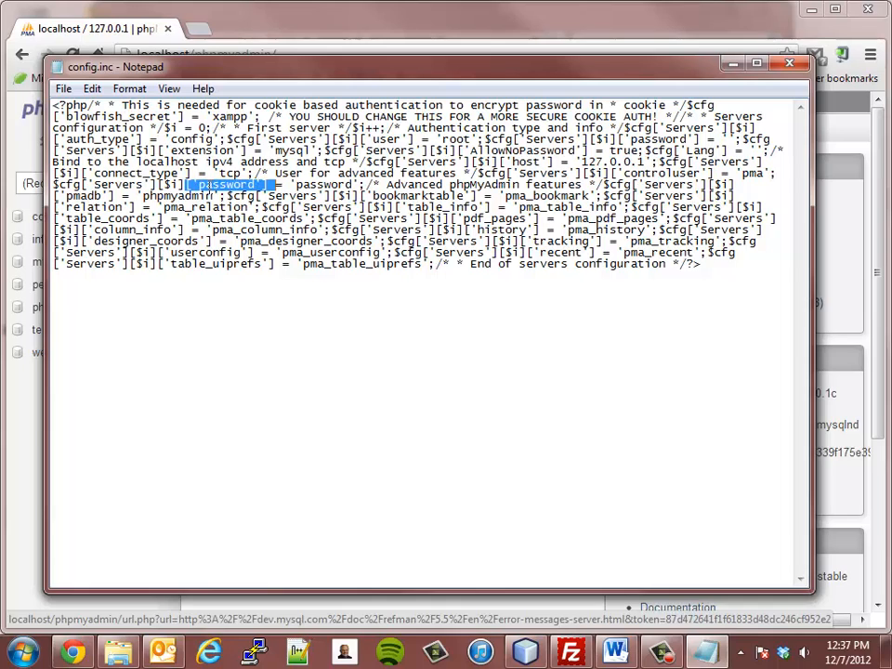
click(360, 185)
drag(361, 185, 193, 187)
click(205, 214)
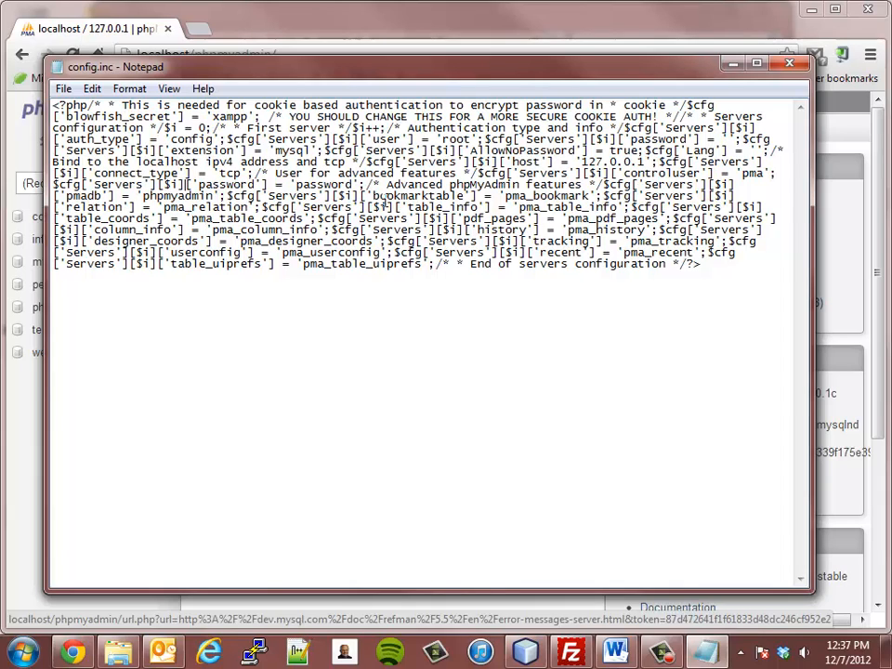
drag(359, 185, 186, 185)
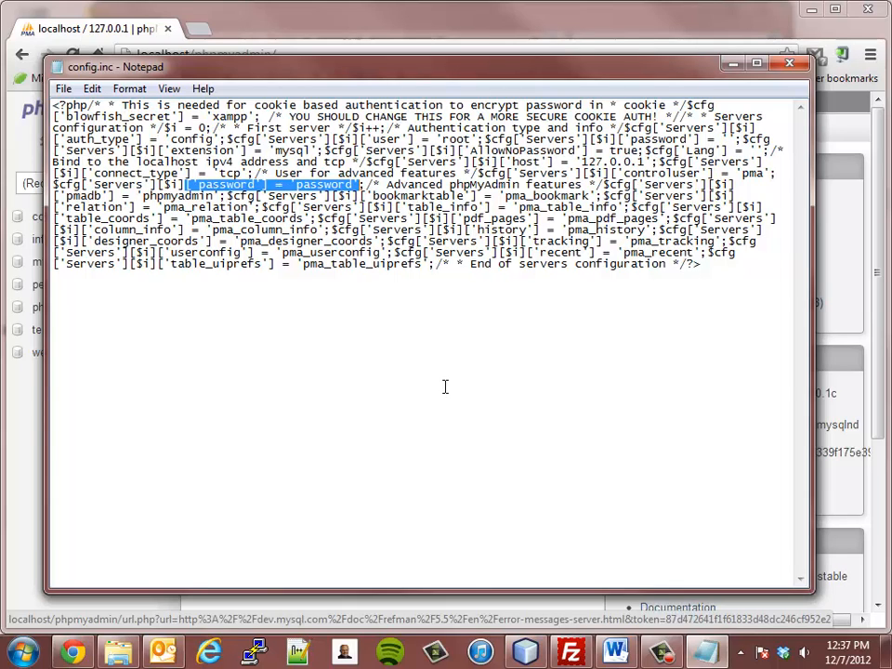
click(232, 25)
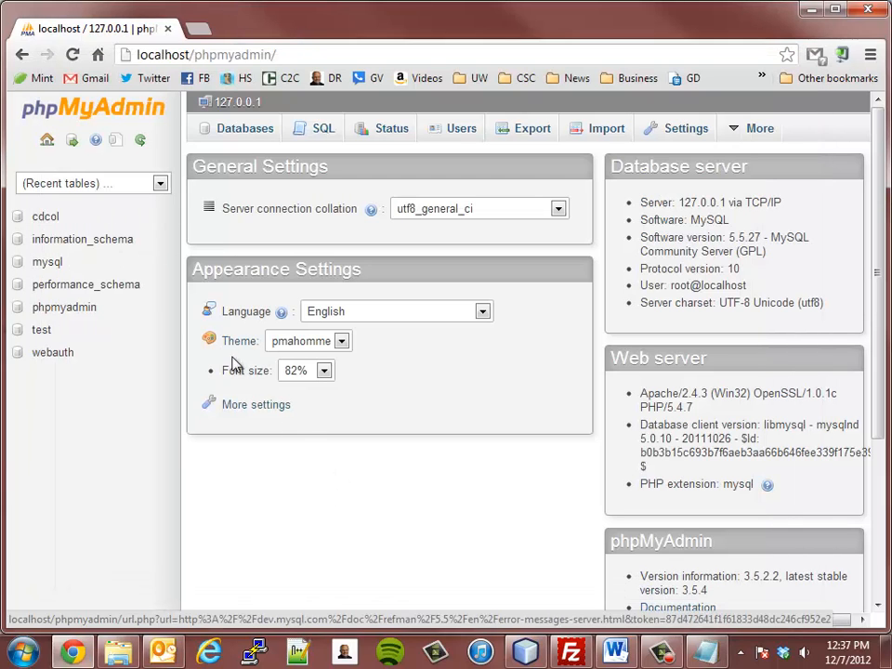
click(74, 55)
click(712, 652)
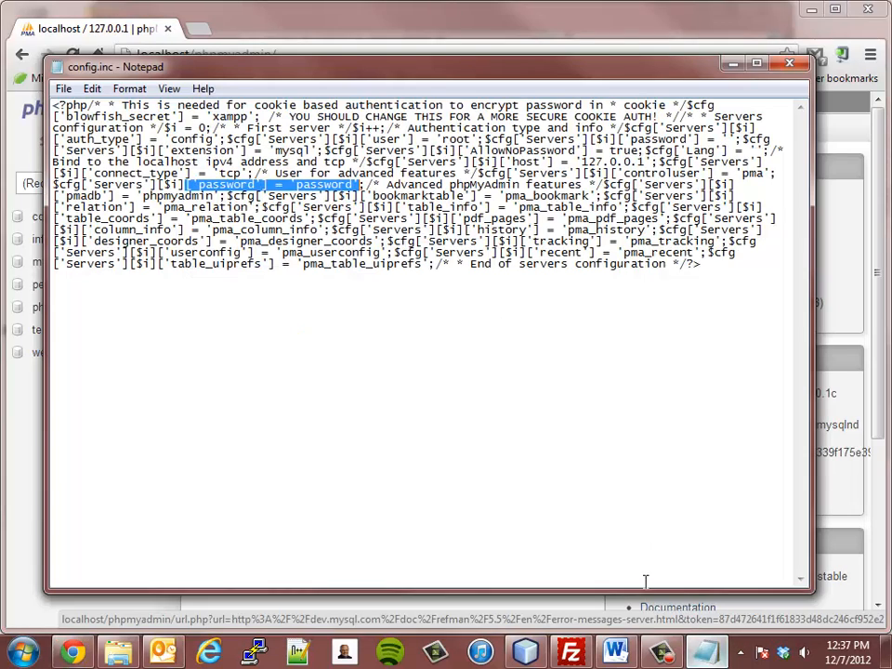
- Close config.inc, go to the Users tab, and open the Add user form
click(794, 63)
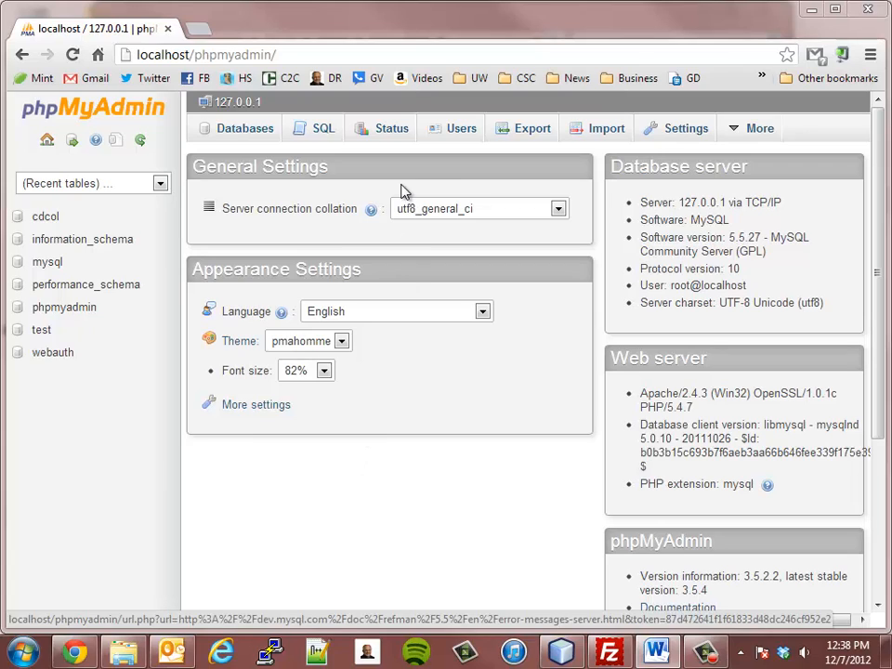
click(455, 139)
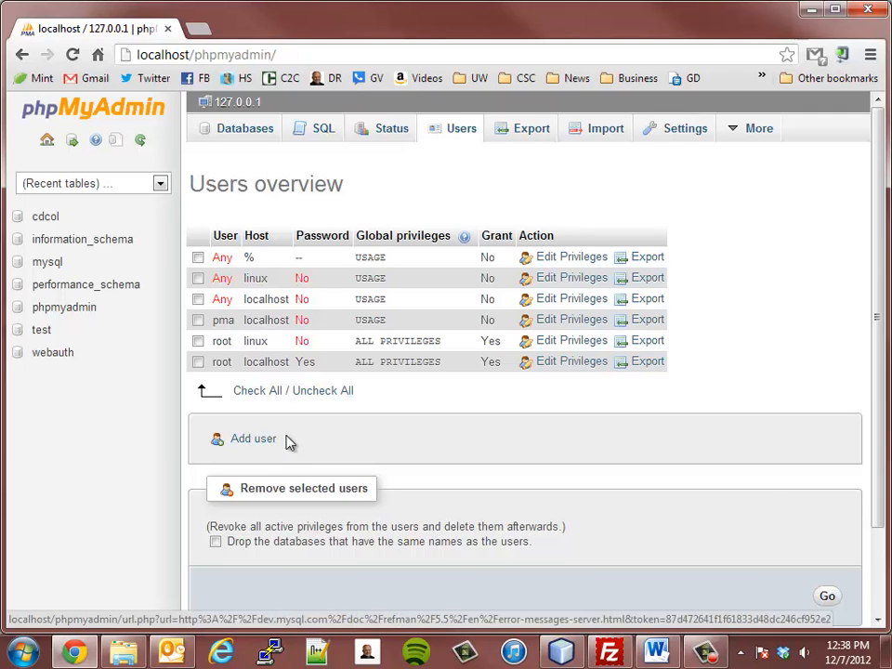
click(253, 438)
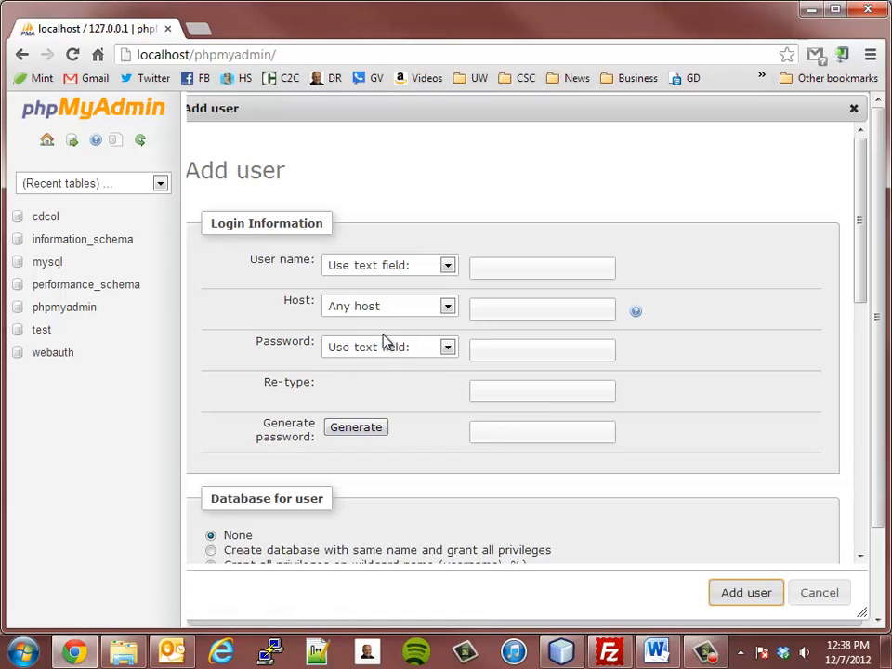
- Enter quickblog as the user name and restrict the host to Local
click(505, 268)
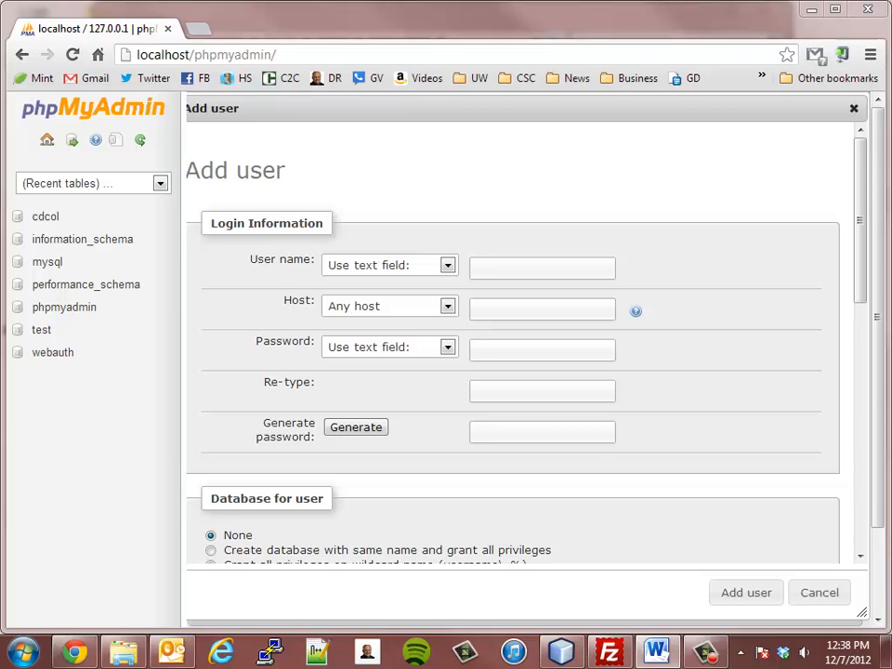
click(502, 268)
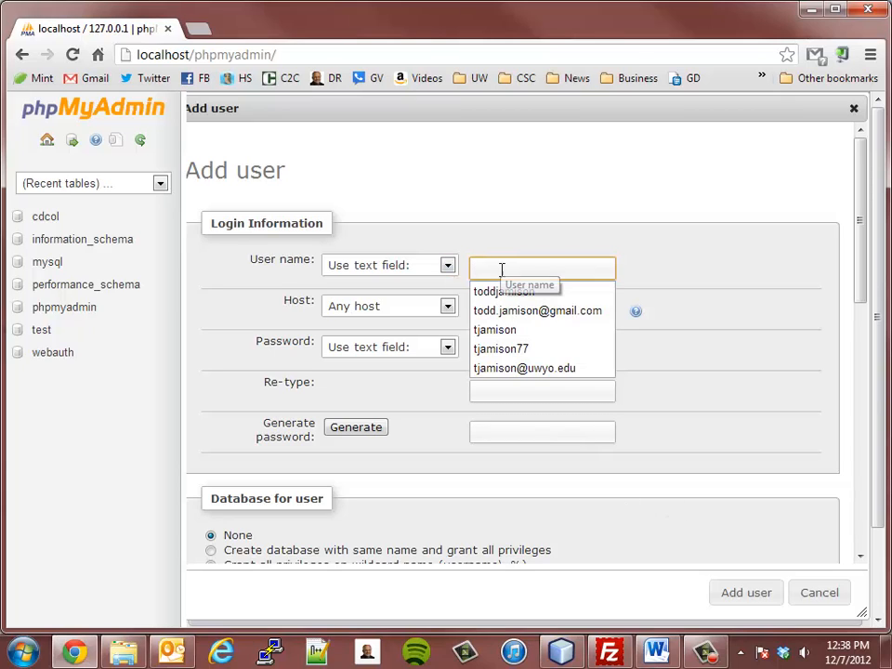
text(quickblog)
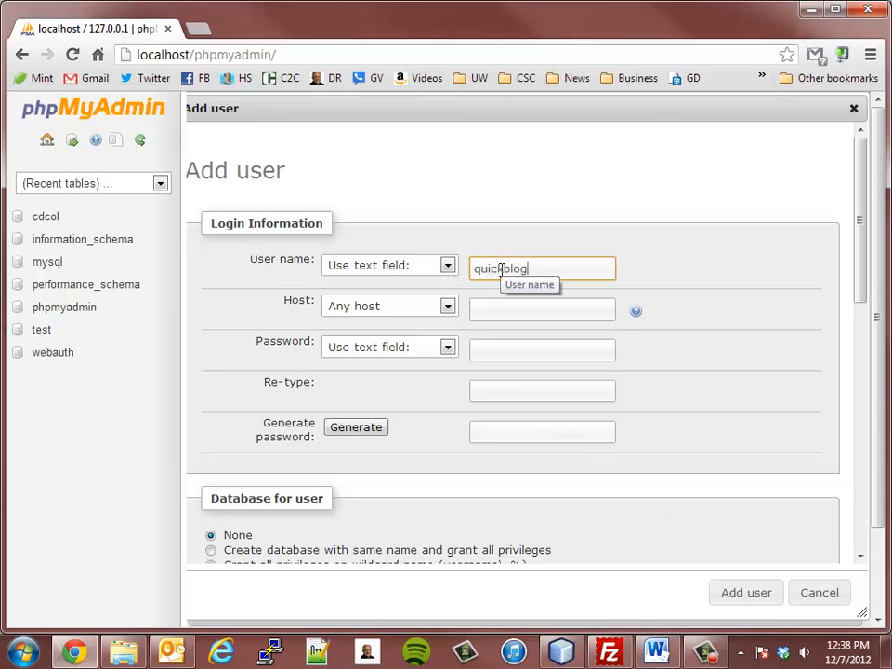
key(Tab)
click(400, 309)
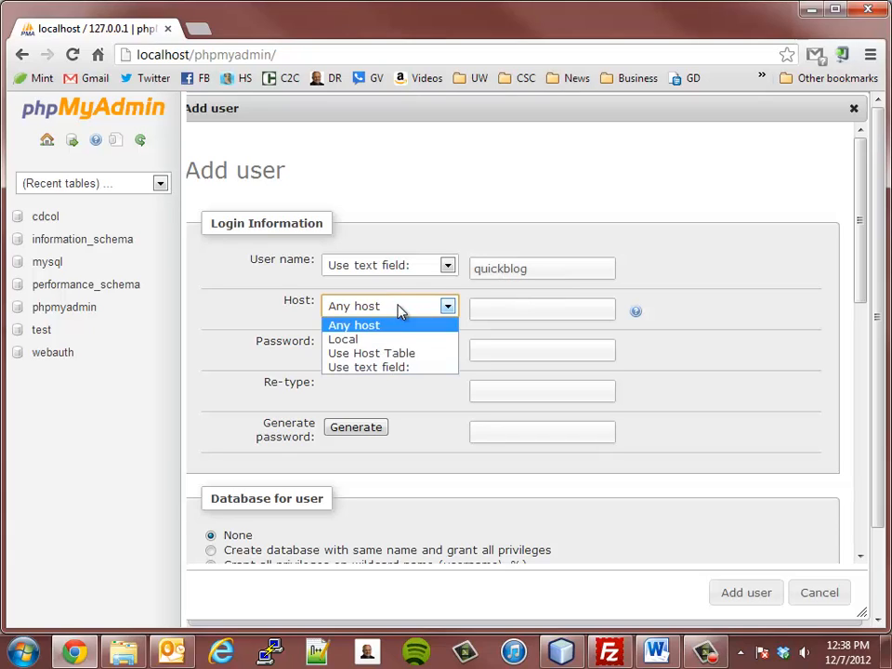
click(364, 341)
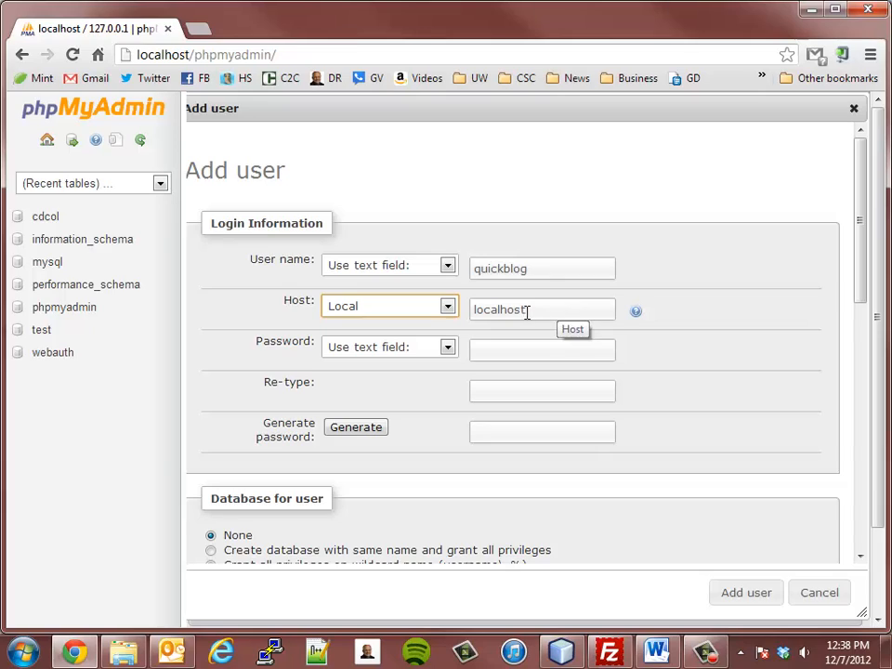
- Keep a typed password and enter the account password in both password fields
click(360, 348)
click(367, 349)
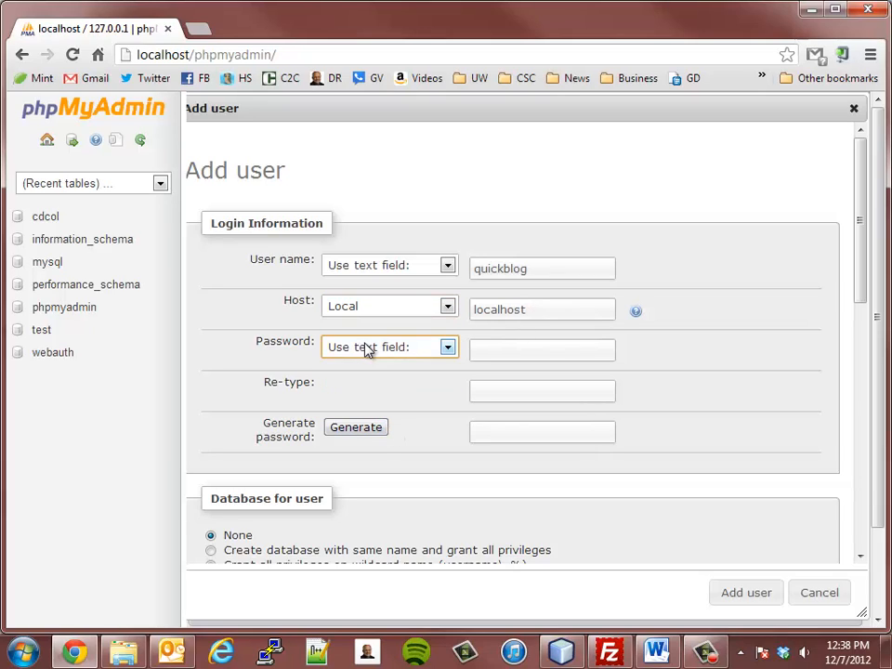
click(499, 351)
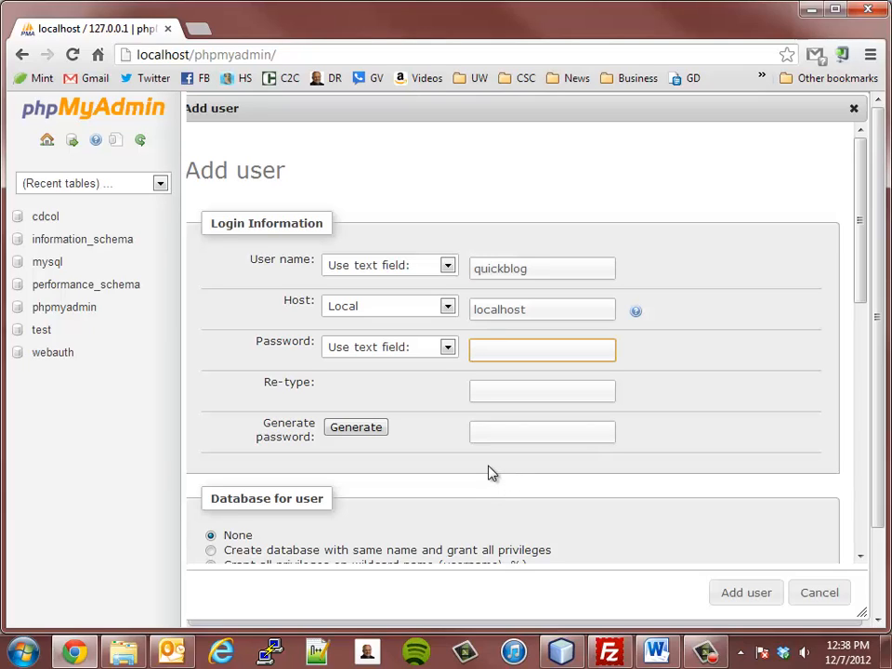
text(********)
key(Tab)
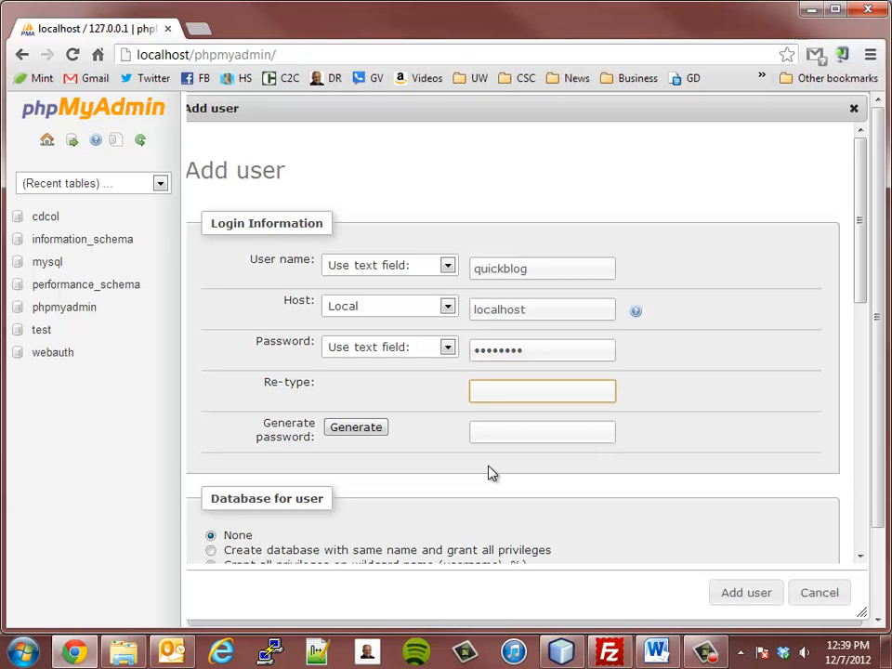
text(••)
key(BackSpace)
key(BackSpace)
text(••••••••)
- Choose 'Create database with same name and grant all privileges'
scroll(438, 407, down, 1)
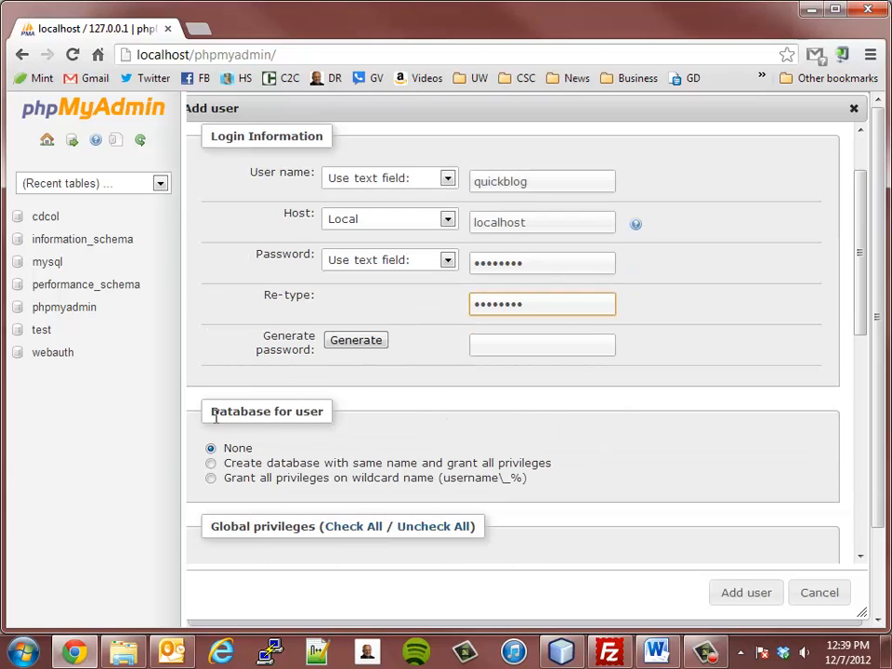
click(211, 464)
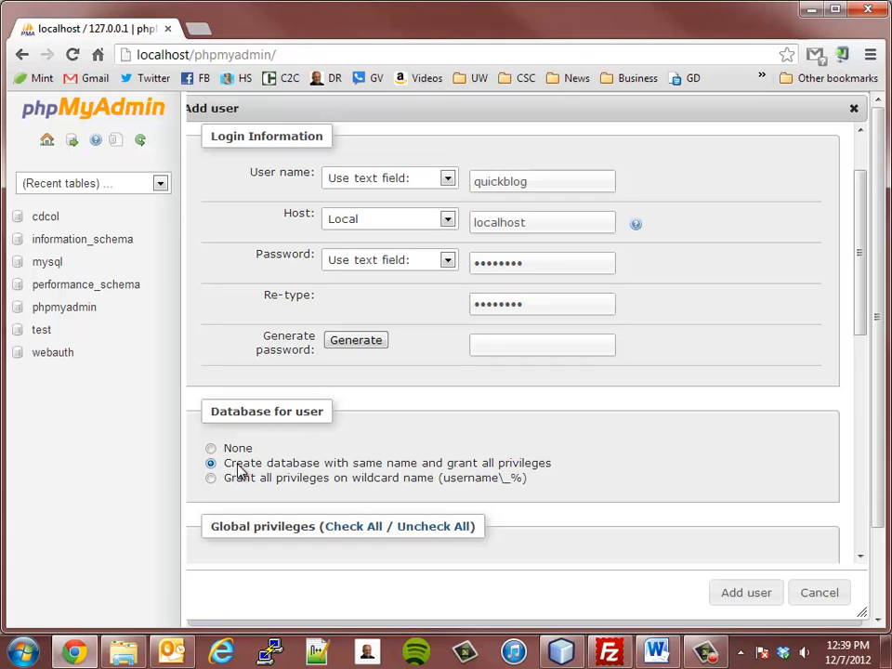
scroll(683, 509, down, 10)
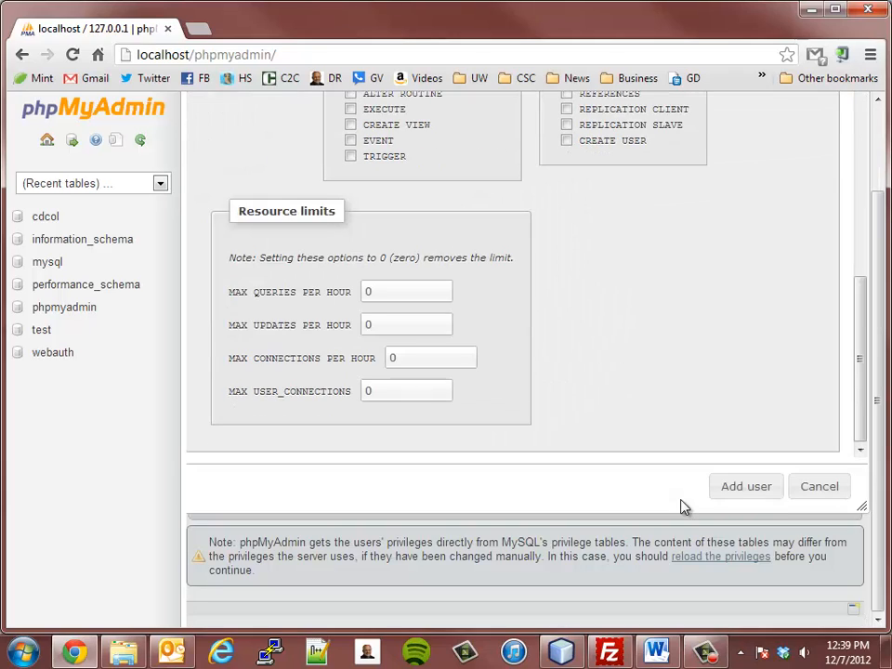
- Add the quickblog user account and dismiss the confirmation notice
click(731, 495)
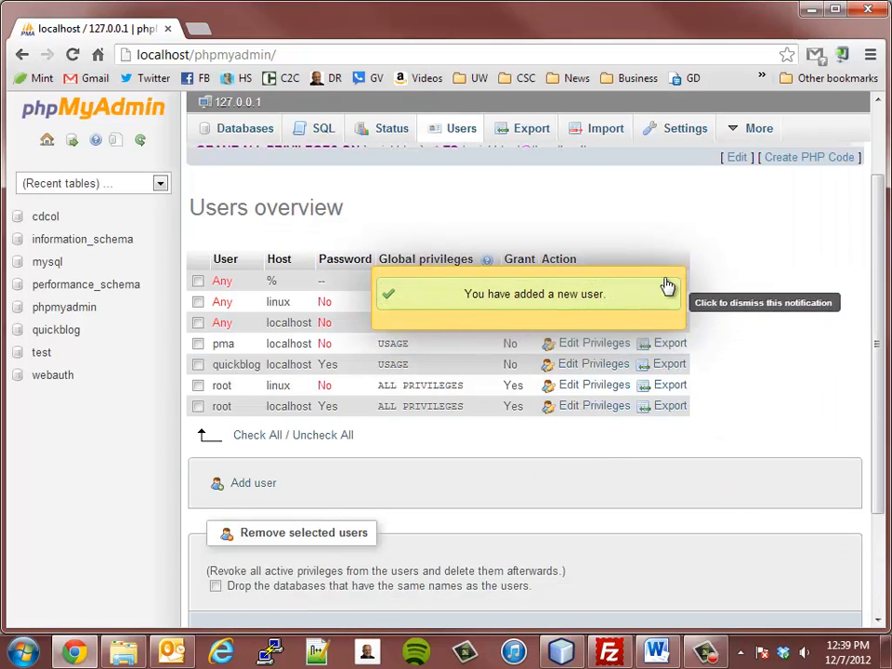
click(437, 307)
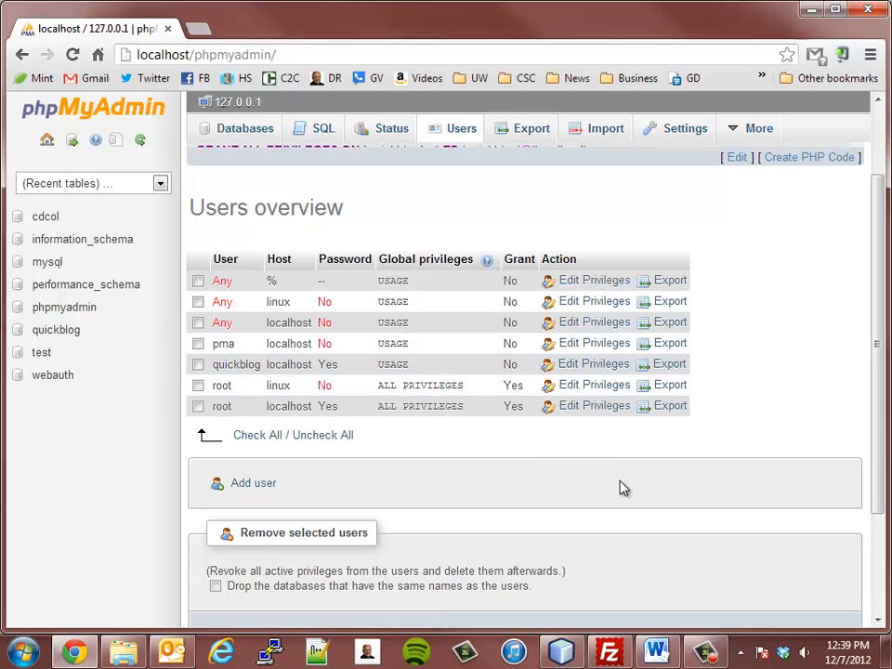
scroll(535, 480, up, 1)
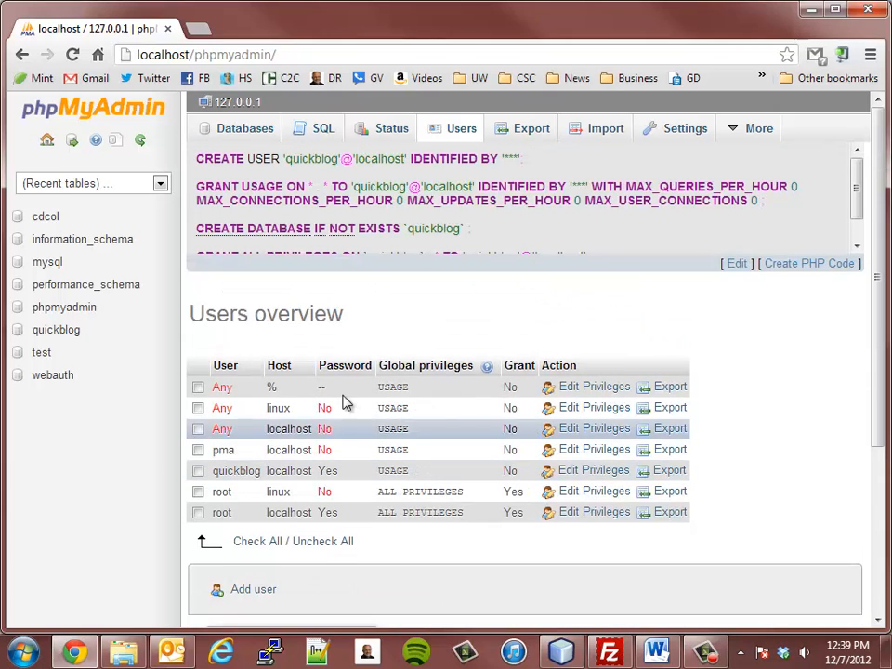
scroll(320, 203, down, 1)
scroll(323, 207, up, 1)
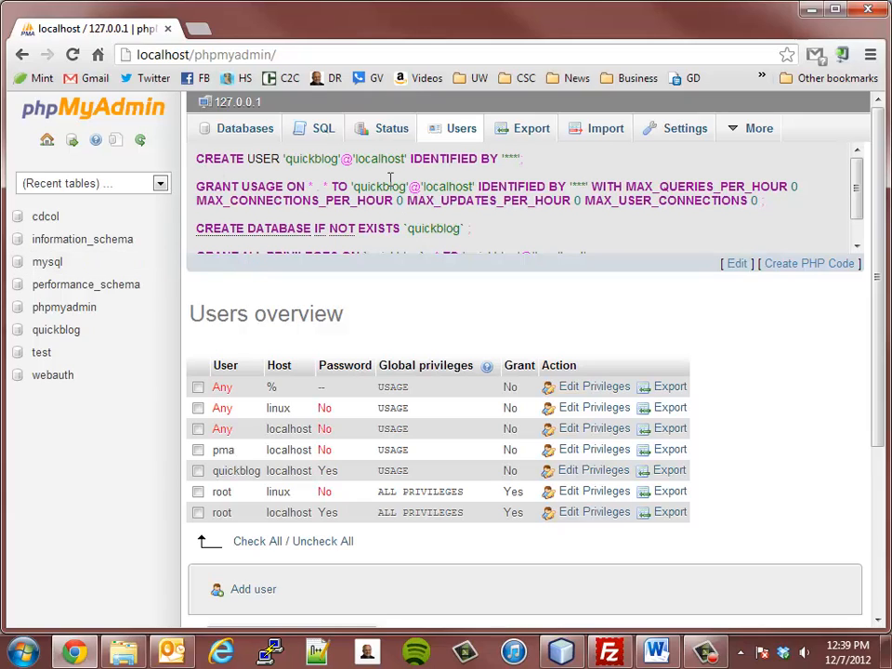
- Select the generated GRANT ALL PRIVILEGES statement, then go to the Databases list
drag(858, 195, 864, 223)
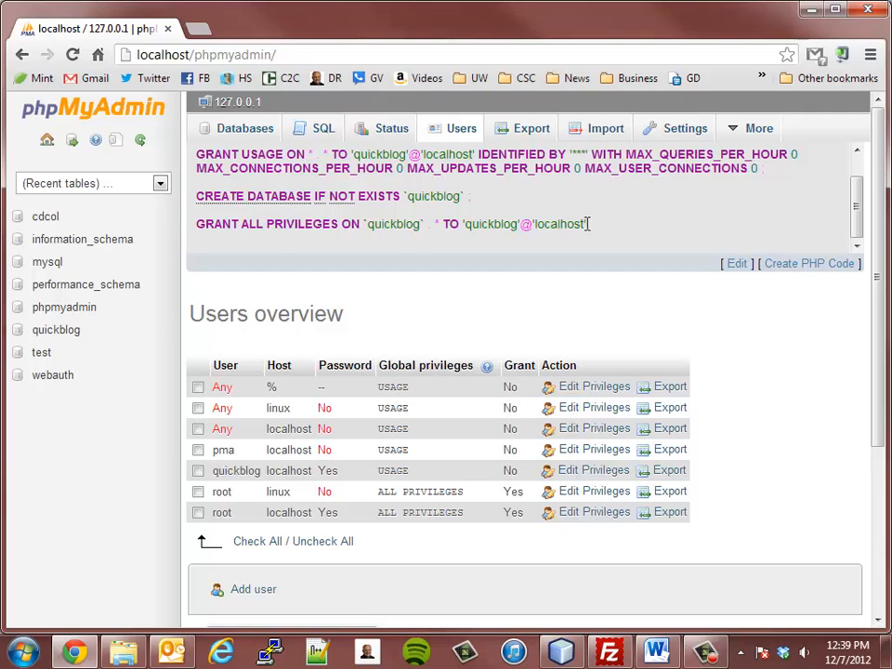
drag(587, 224, 238, 212)
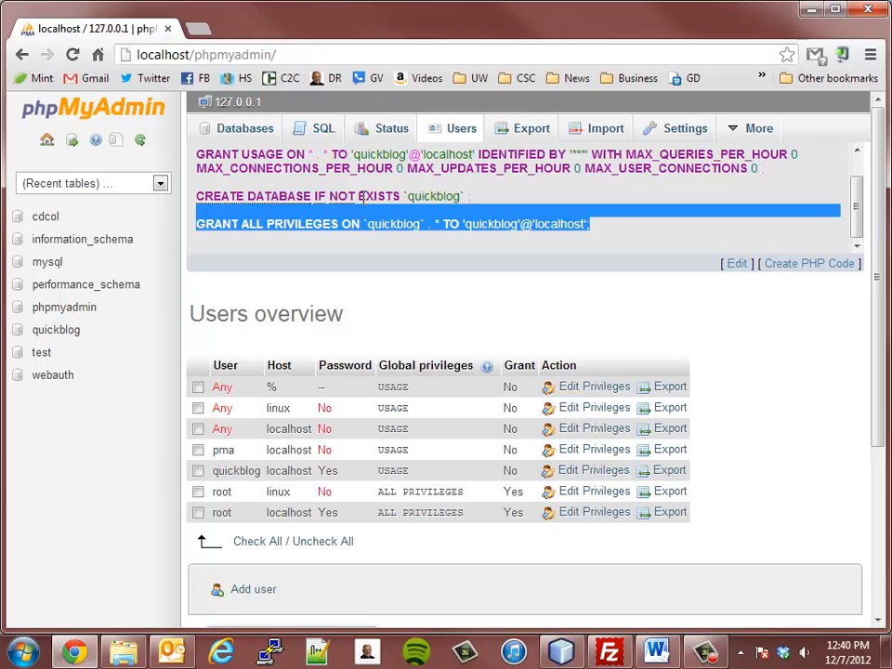
scroll(857, 196, up, 1)
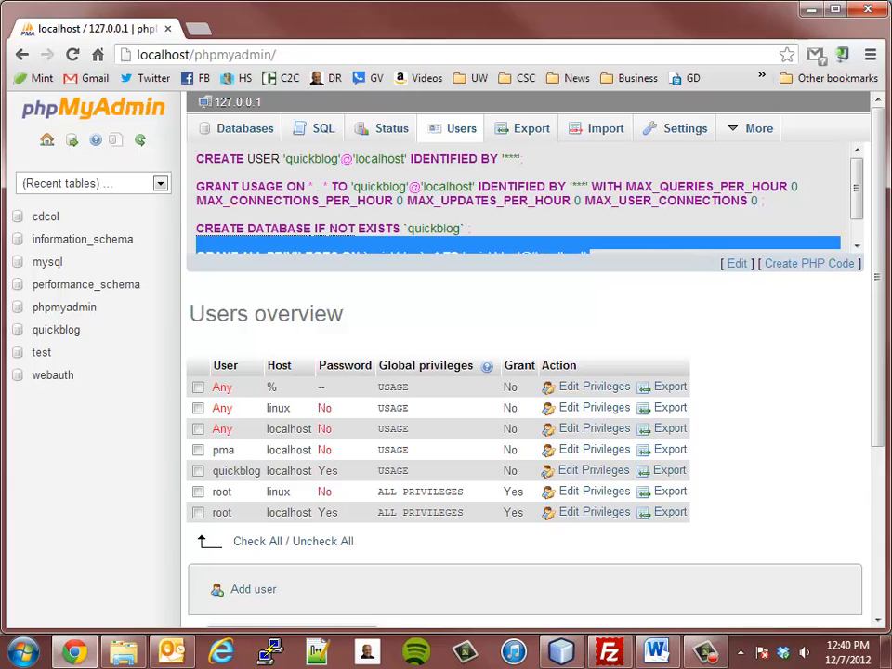
key(alt+Tab)
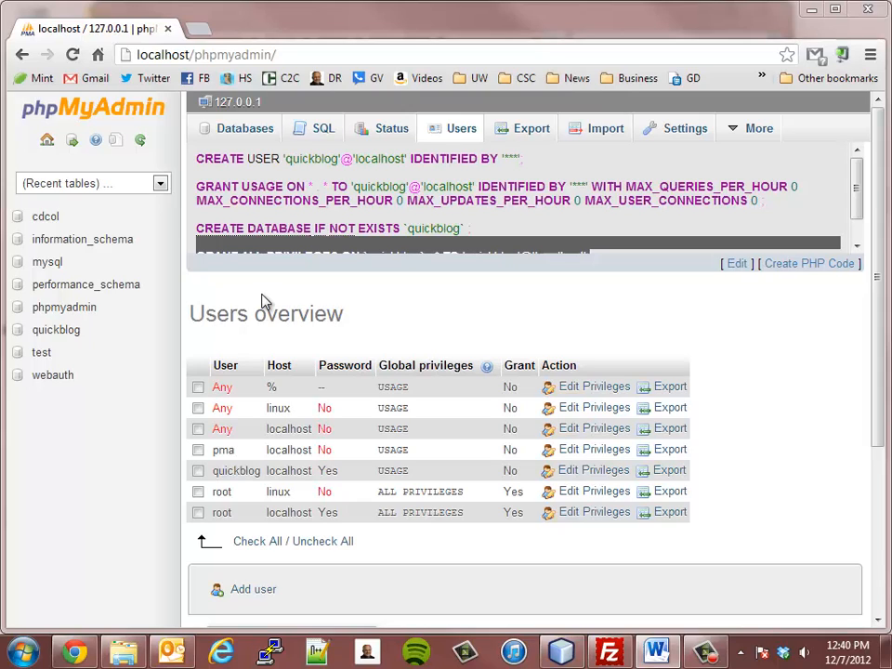
click(238, 133)
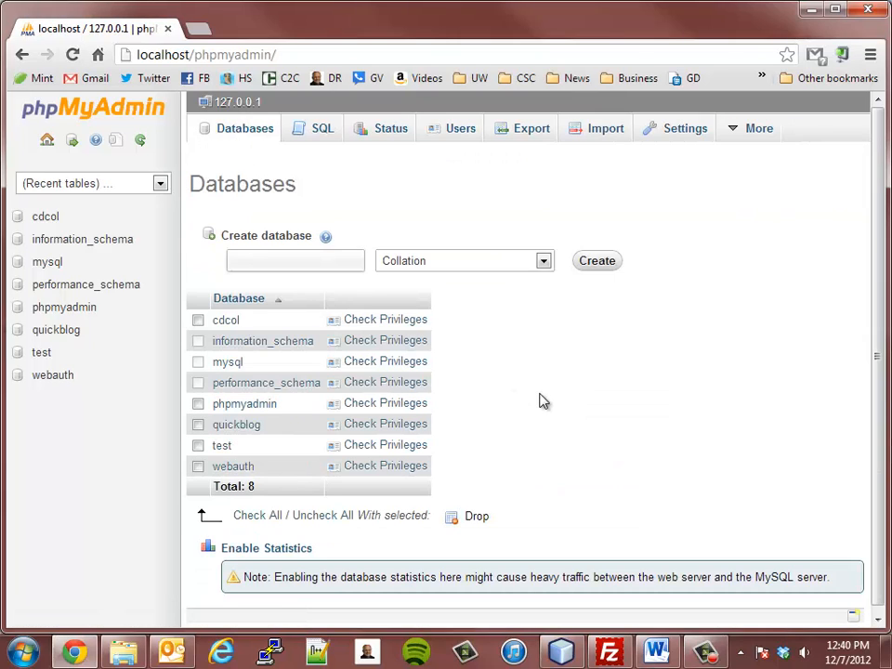
- Open the quickblog database from the Databases list
click(315, 263)
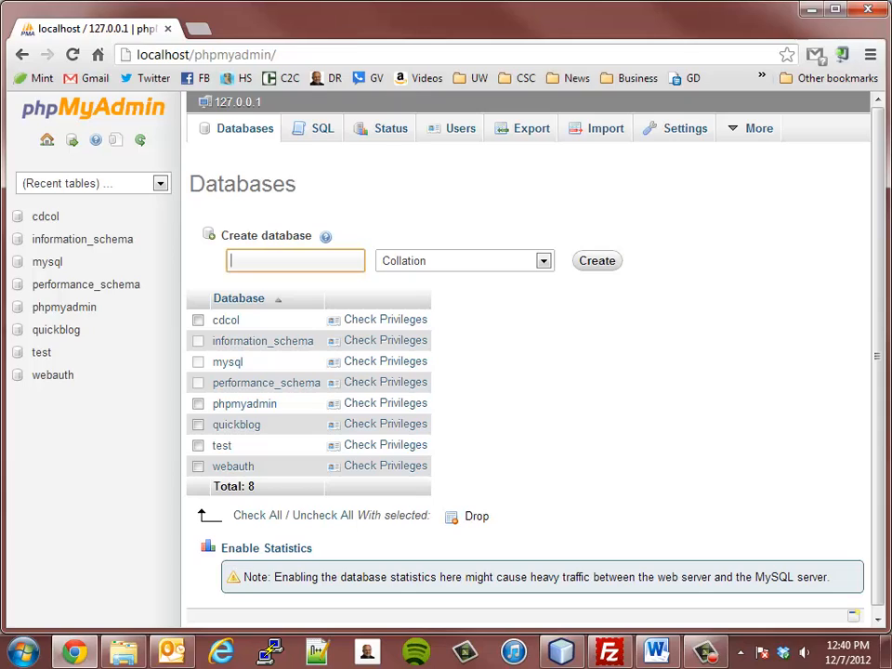
click(237, 427)
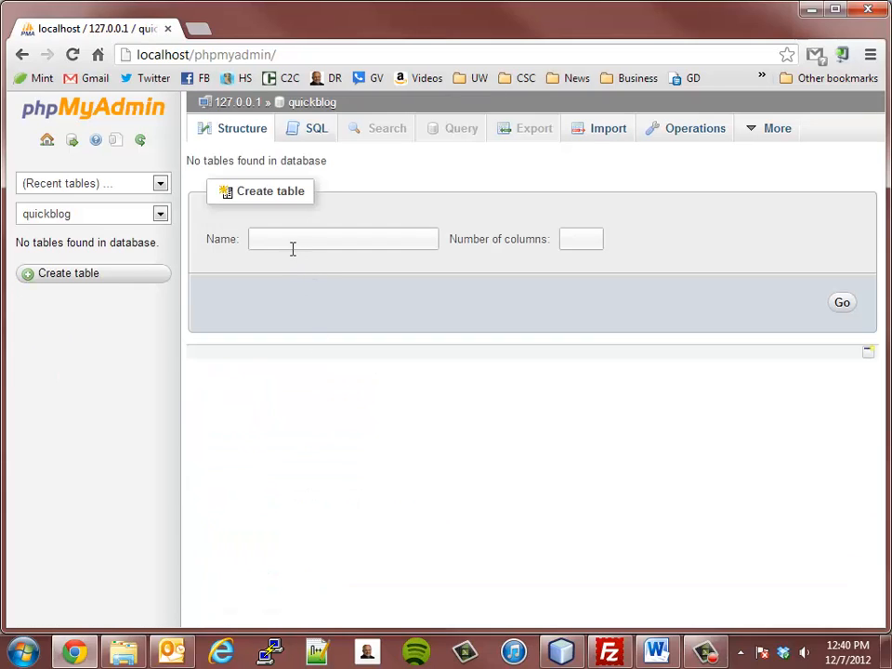
- Create a table named entries with 4 columns
click(291, 249)
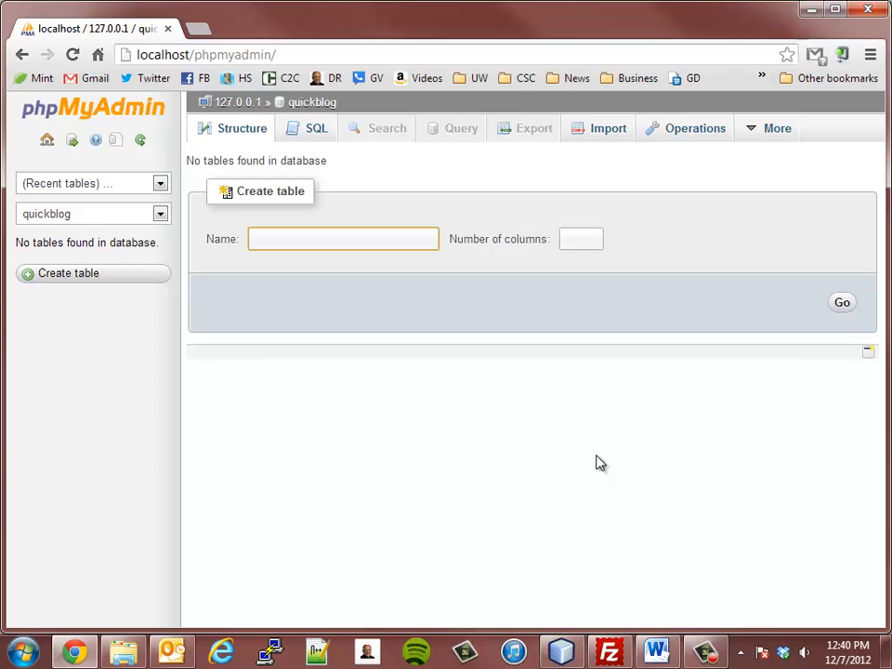
key(alt+Tab)
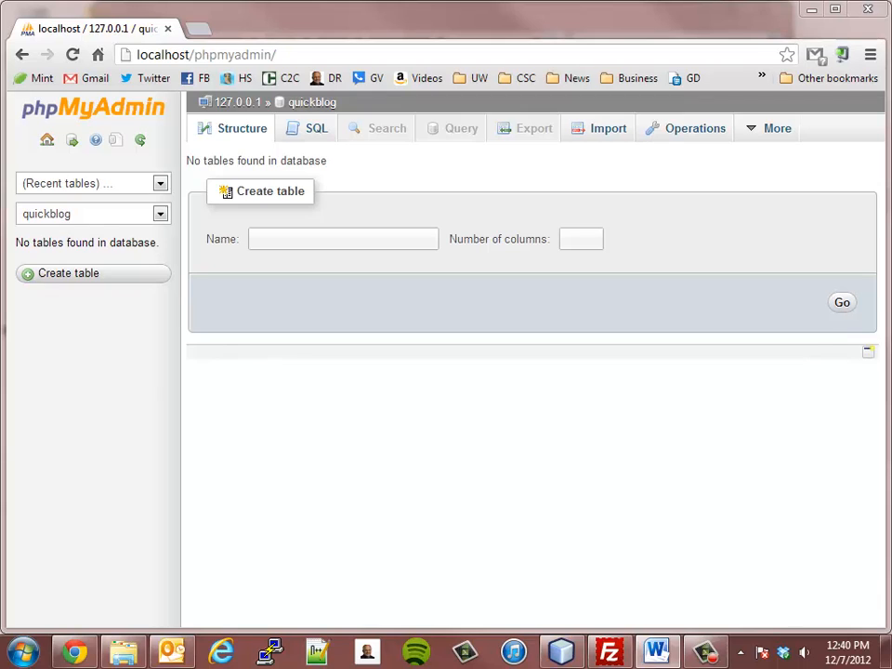
click(324, 243)
text(e)
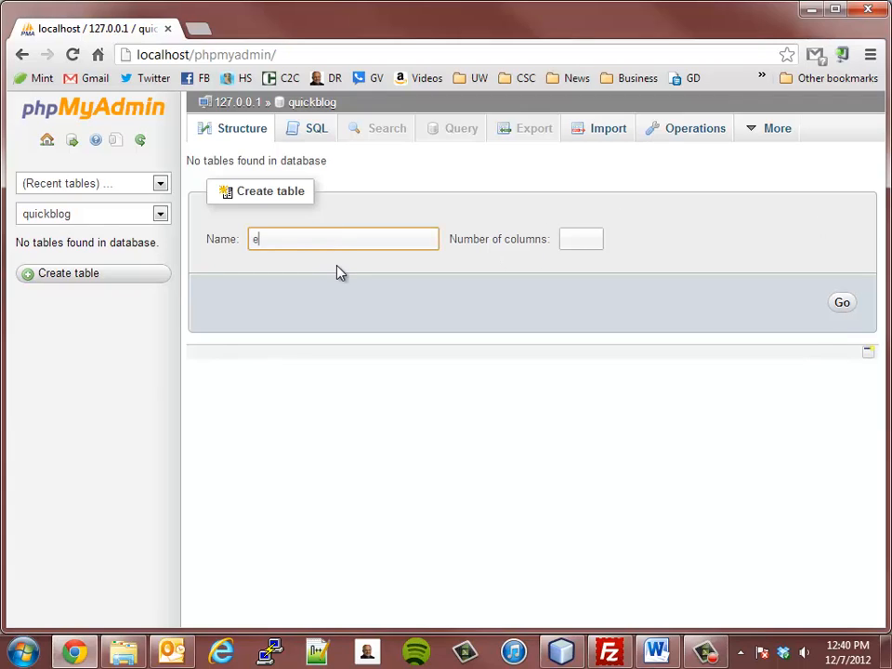
text(ntries)
key(Tab)
text(4)
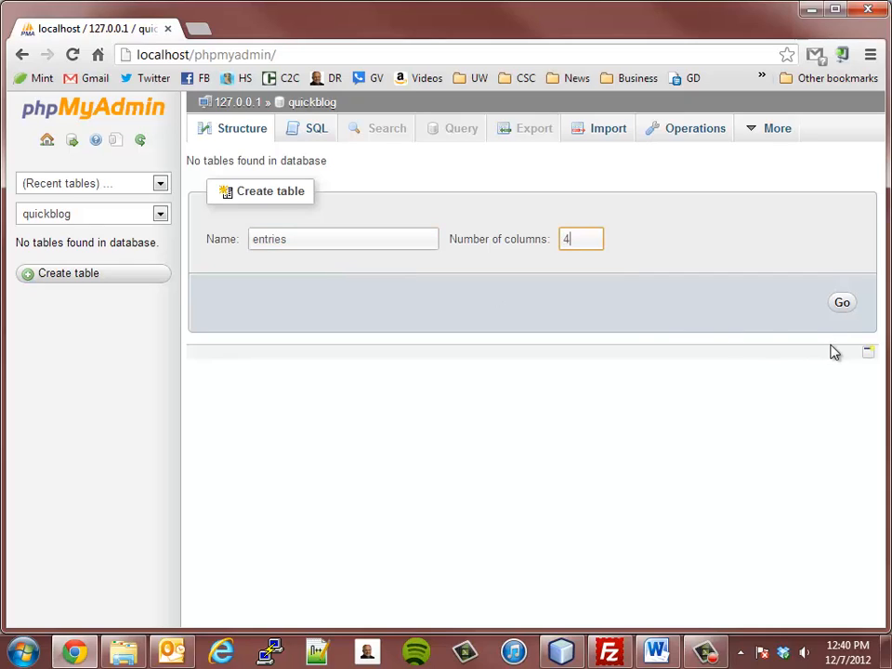
click(839, 316)
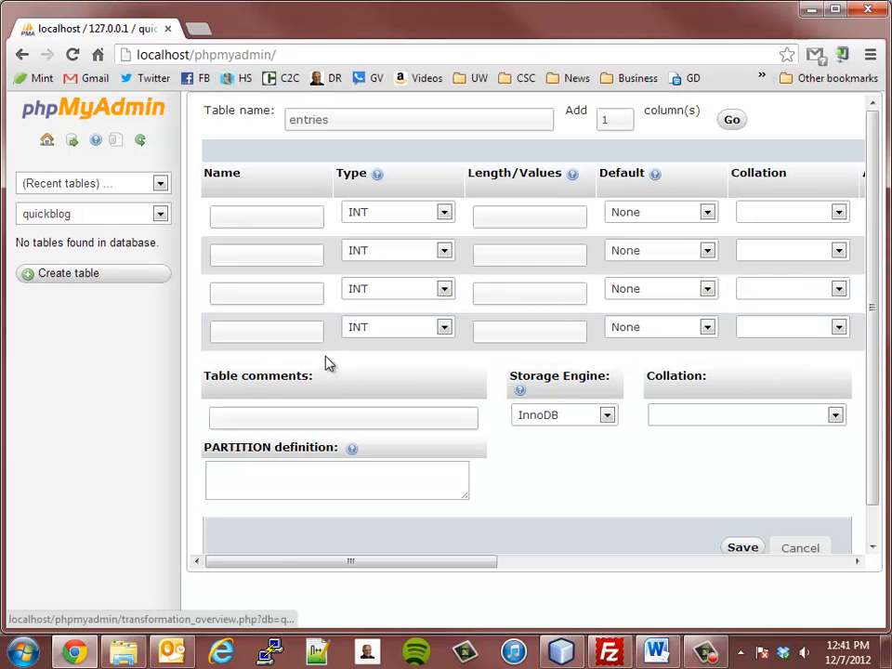
- Name the first column entry_id and keep its type as INT
click(259, 214)
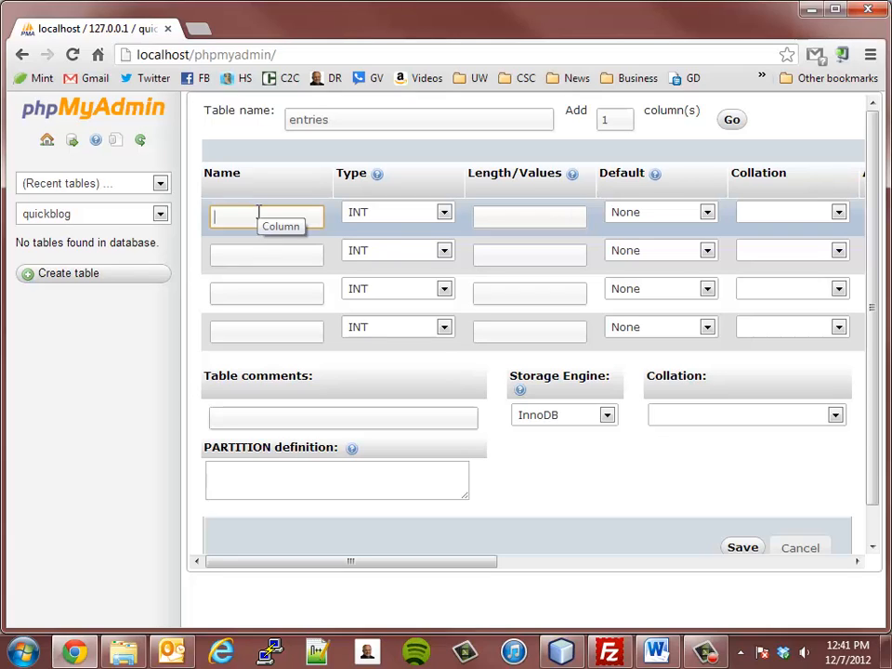
text(et)
text(ntry_)
text(id)
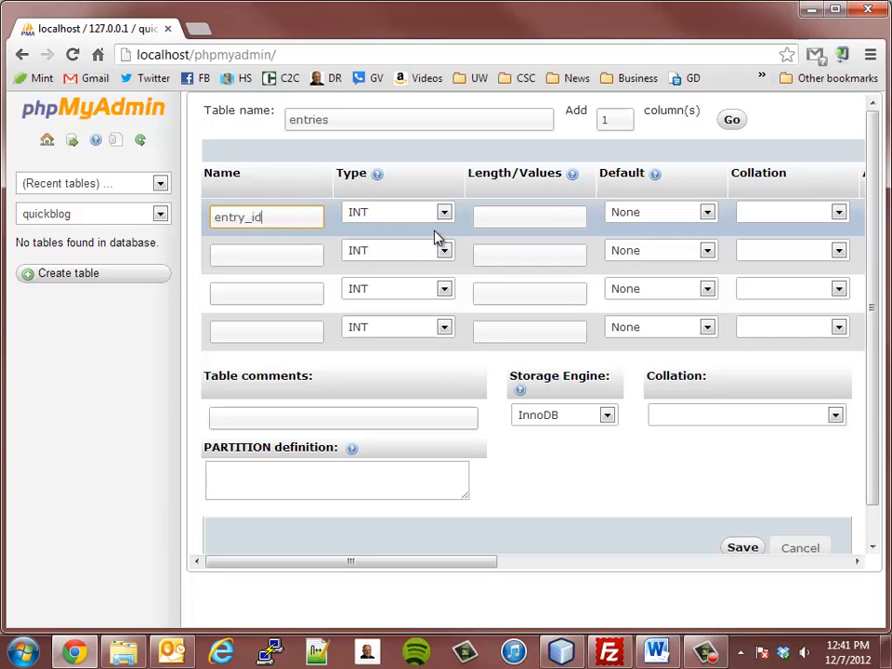
click(362, 213)
click(362, 214)
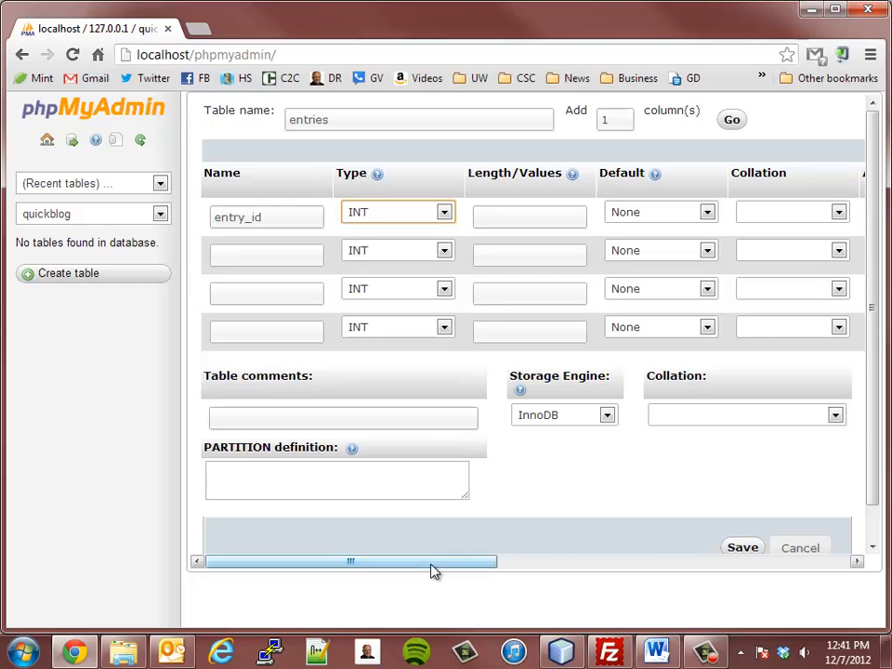
drag(432, 564, 594, 556)
- Make entry_id UNSIGNED, the PRIMARY key, and auto-increment
click(570, 212)
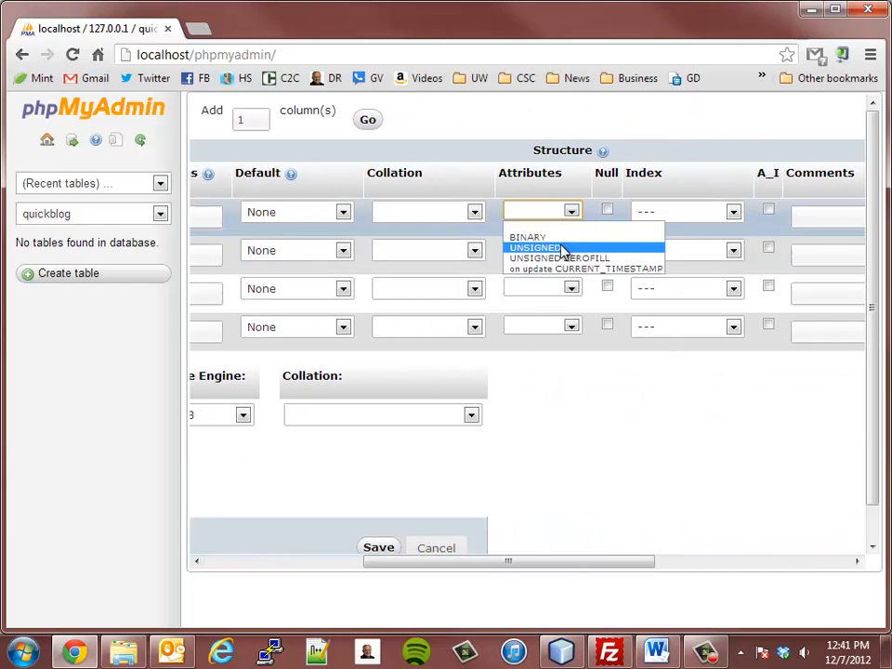
click(562, 248)
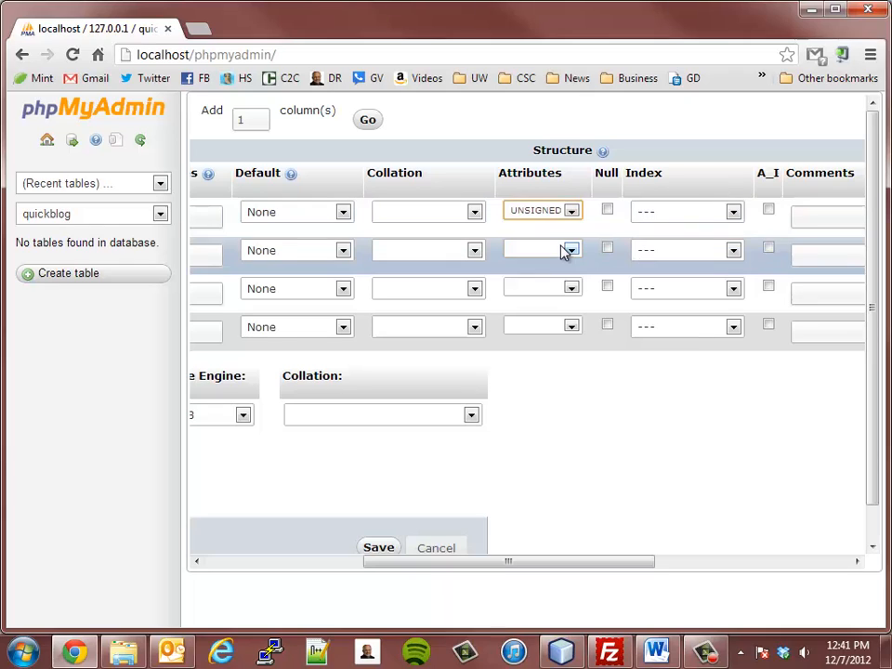
click(683, 218)
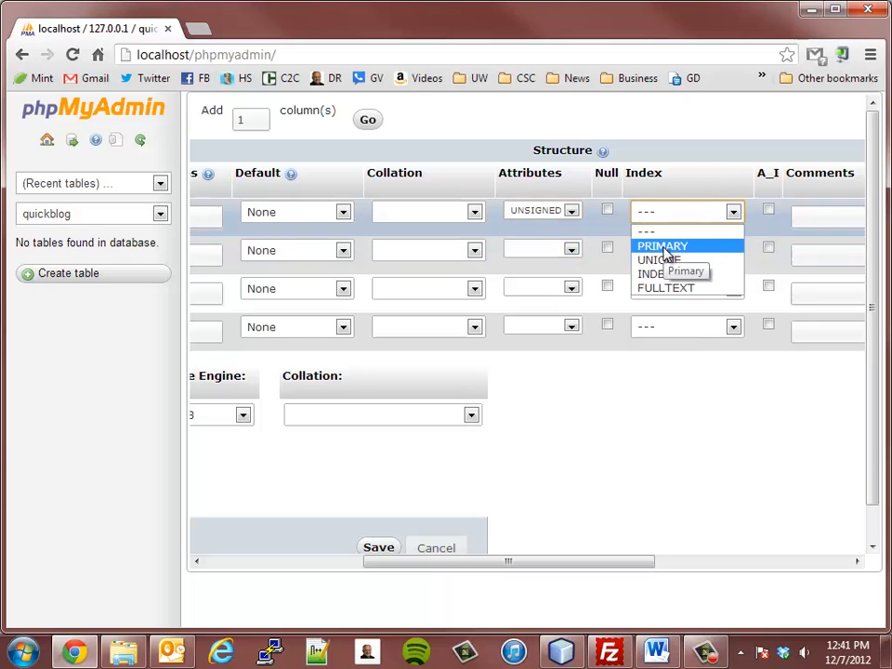
click(664, 248)
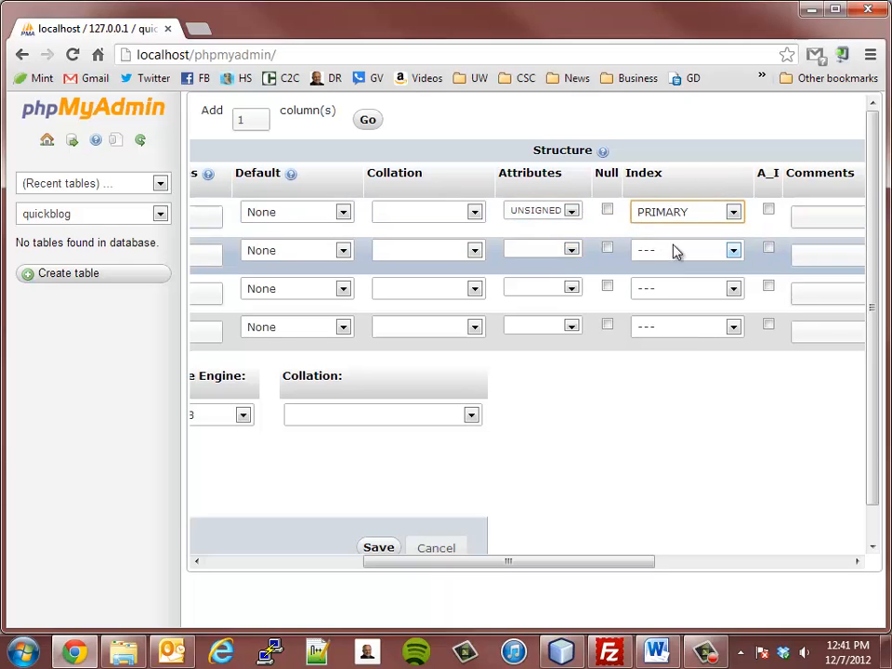
click(768, 211)
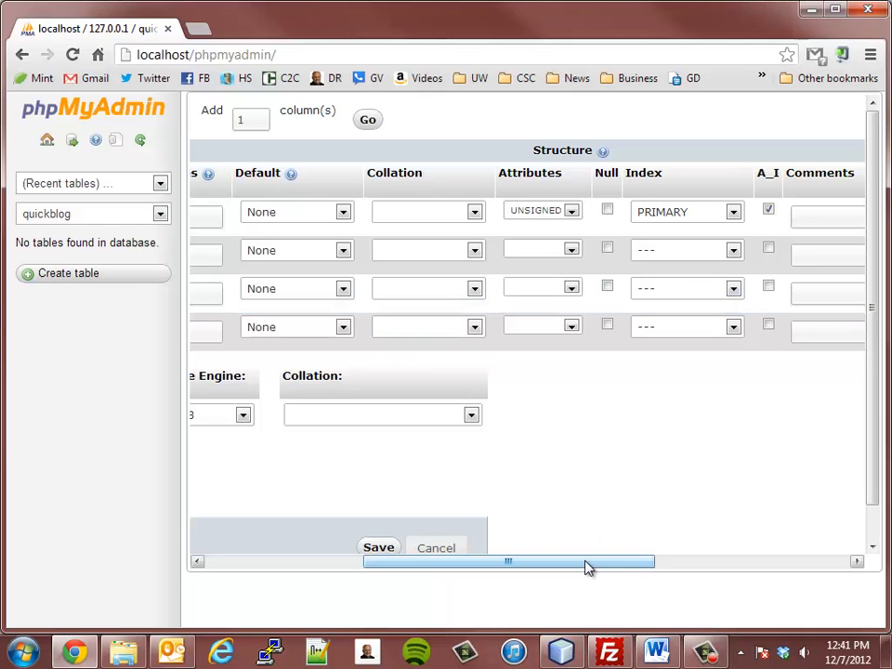
drag(587, 566, 354, 568)
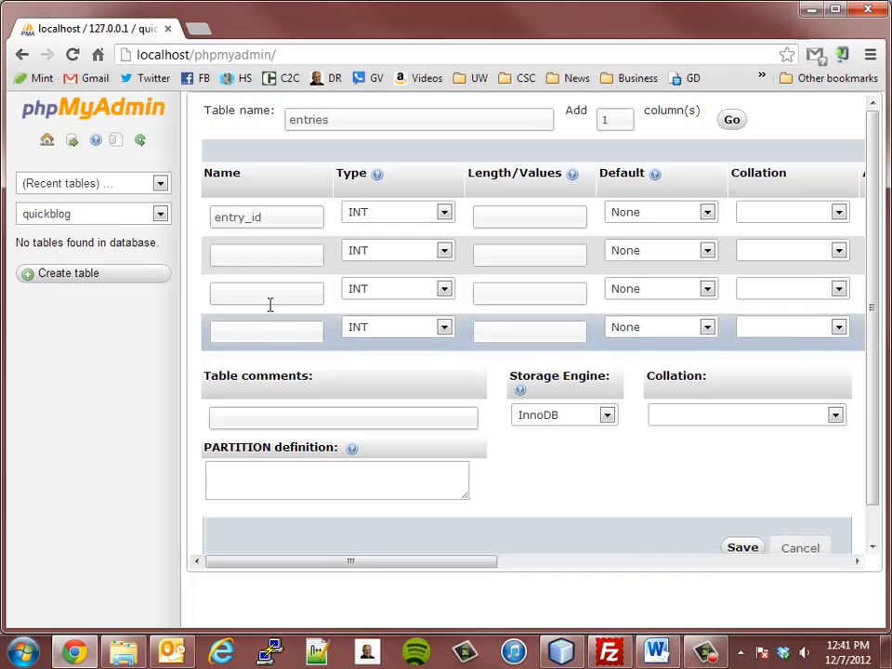
- Define the second column as email, VARCHAR with length 100 and an INDEX
click(241, 254)
text(ema)
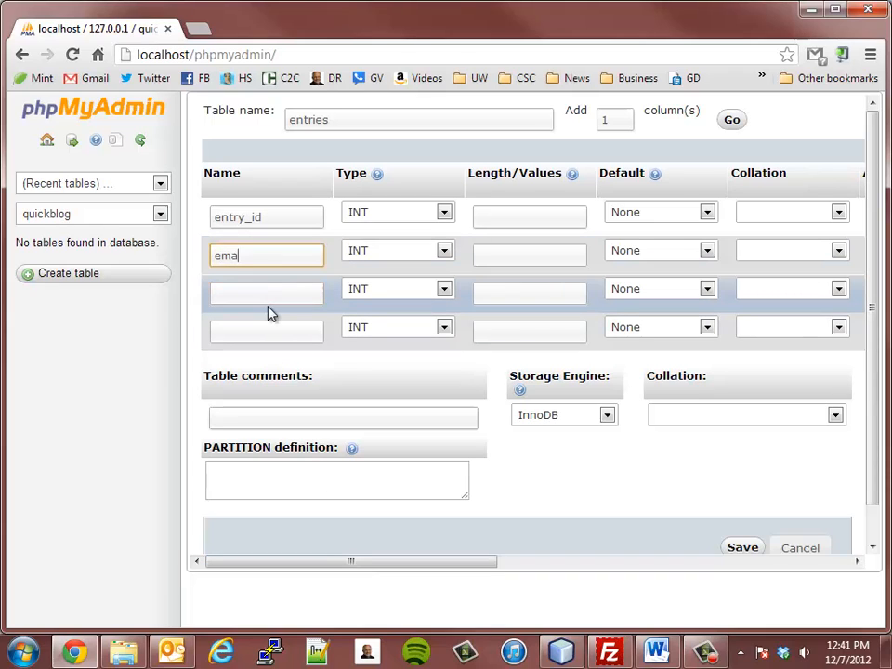
text(il)
click(412, 259)
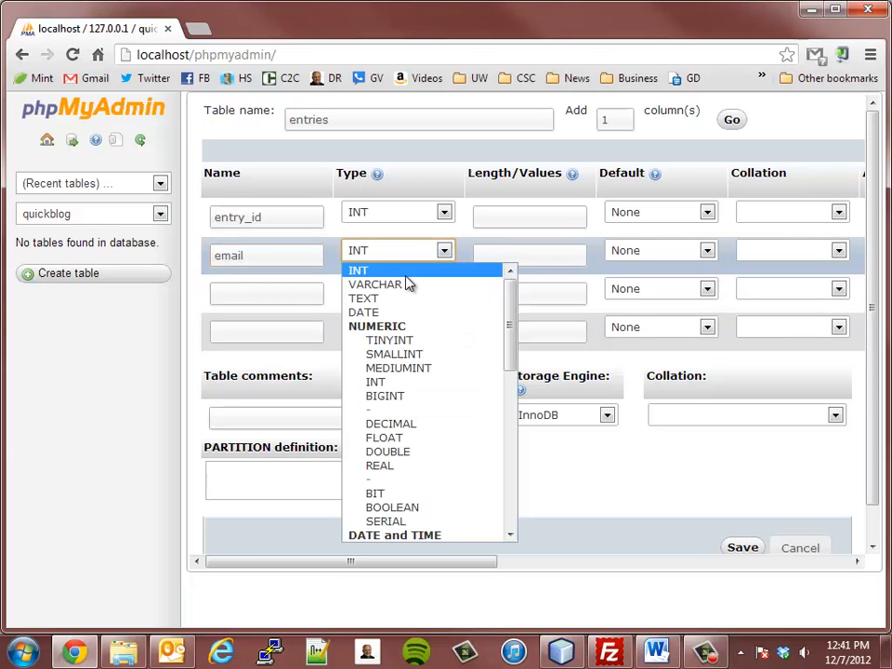
click(406, 284)
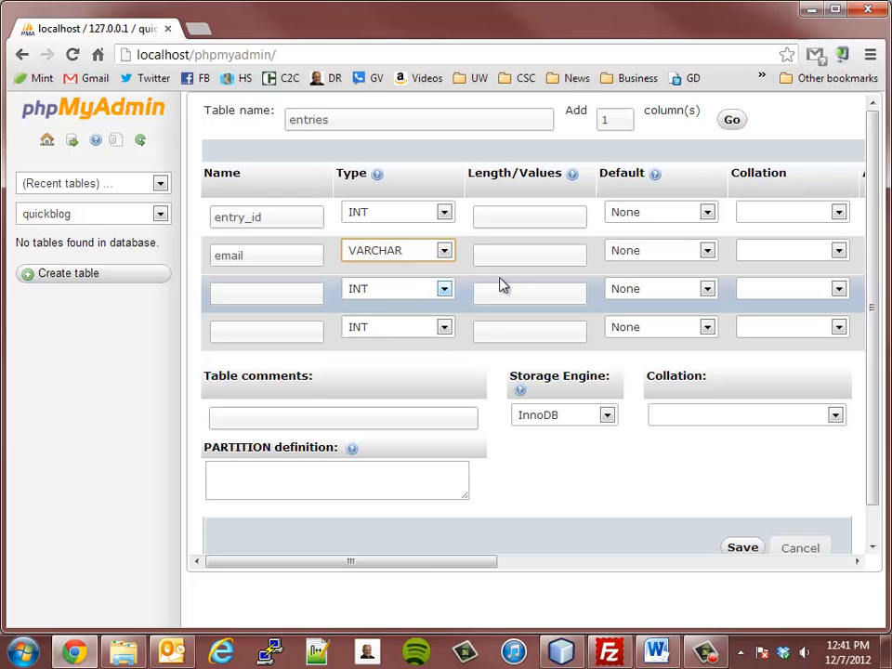
click(502, 253)
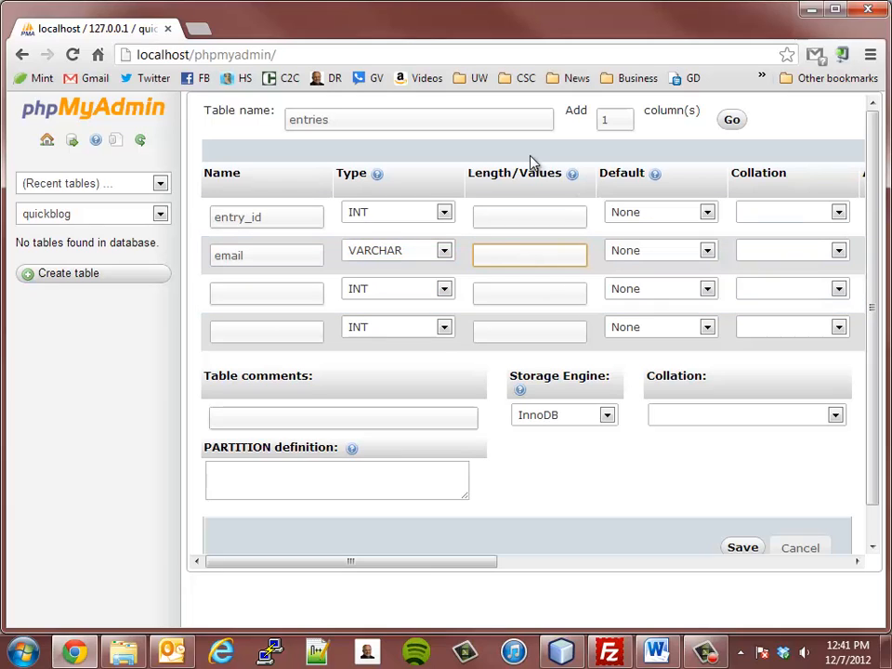
text(100)
drag(457, 563, 596, 567)
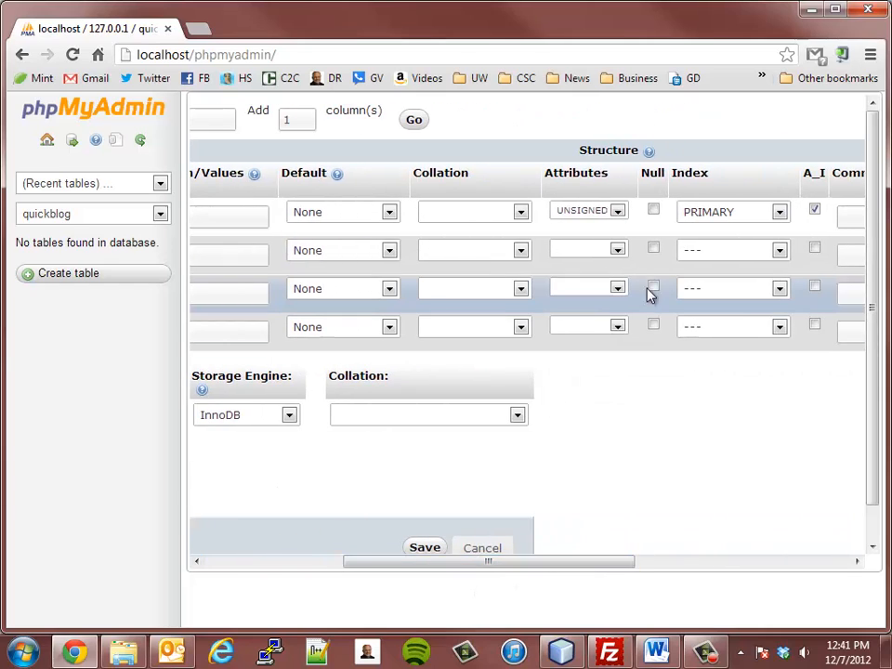
click(716, 251)
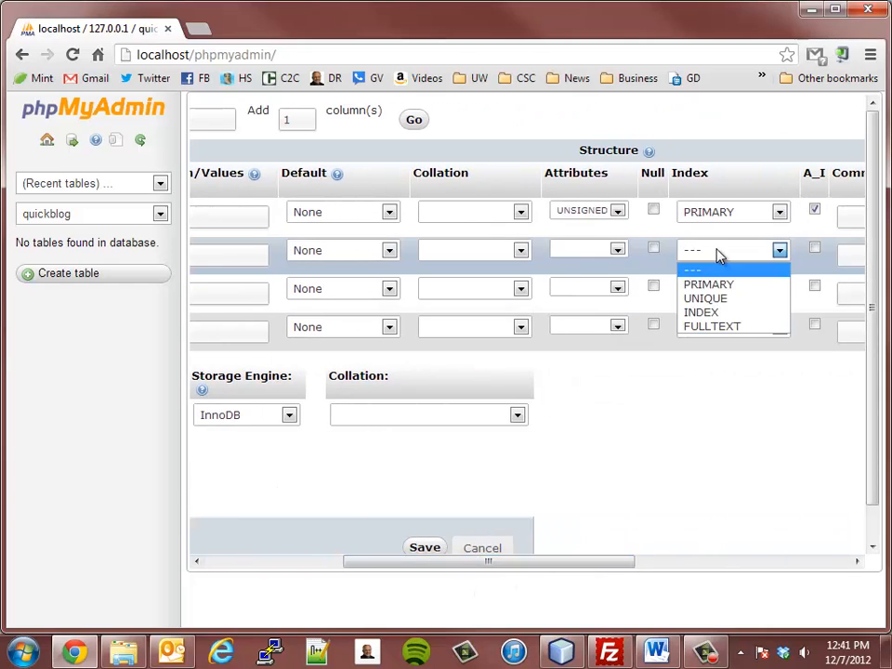
click(711, 313)
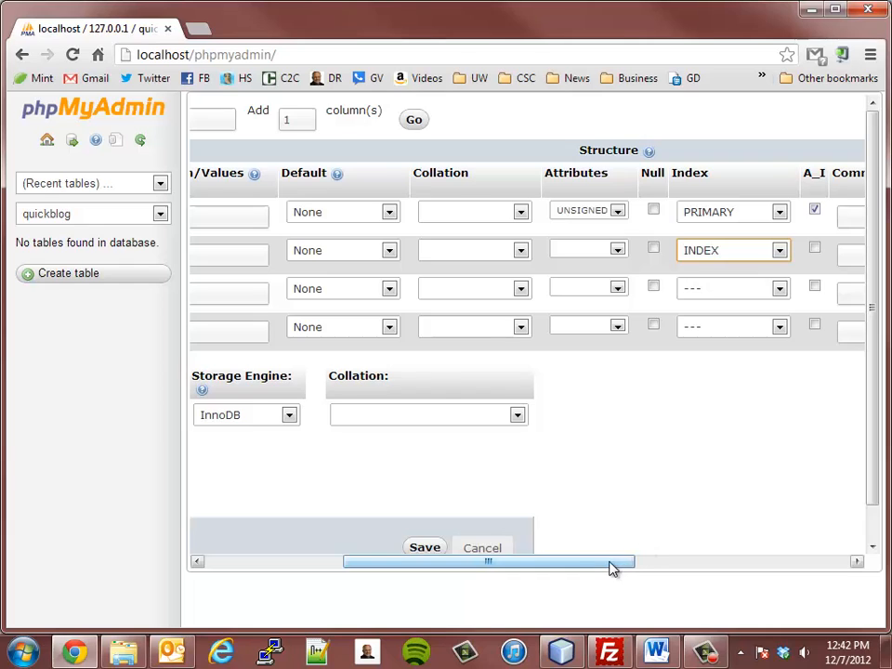
drag(613, 569, 434, 565)
- Name the third column entry with type TEXT
click(260, 296)
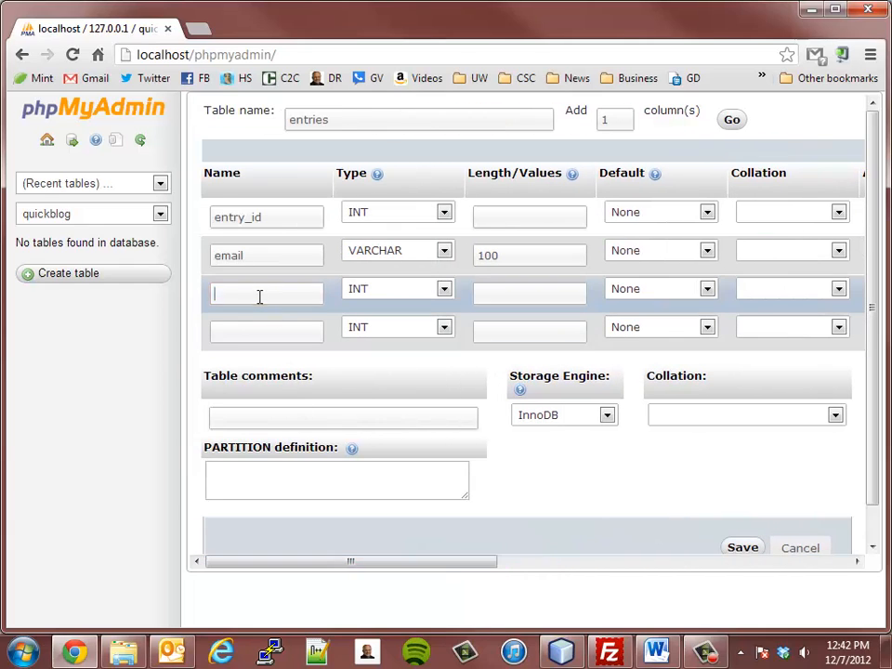
text(e)
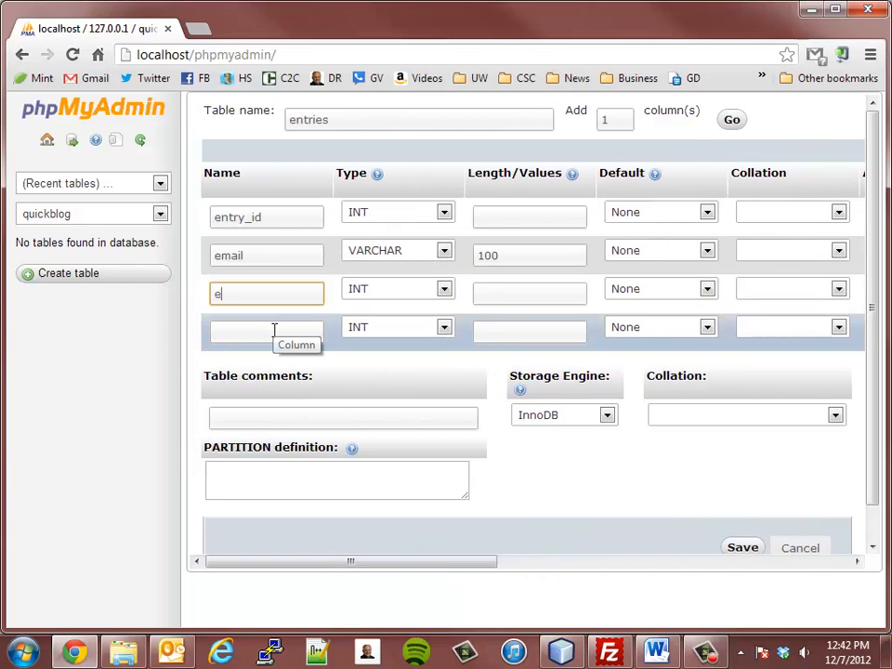
text(ntry)
key(Tab)
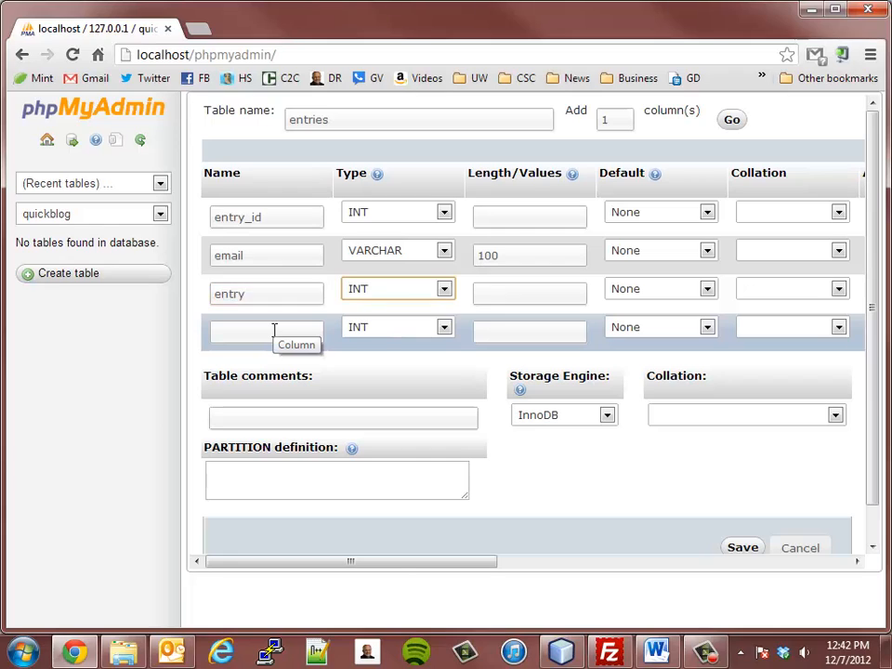
click(379, 292)
click(372, 339)
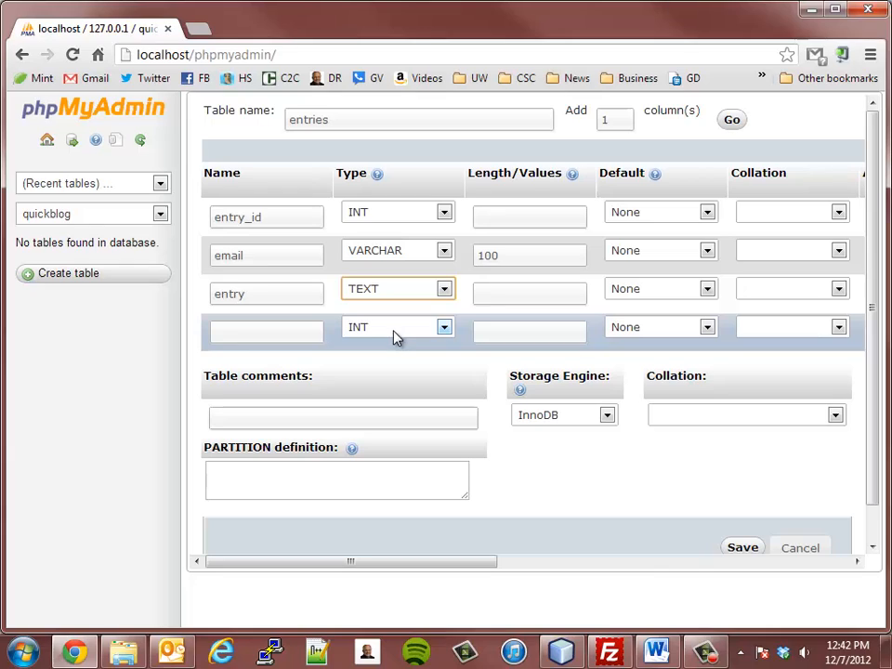
- Name the fourth column date_entered with type DATETIME
click(288, 331)
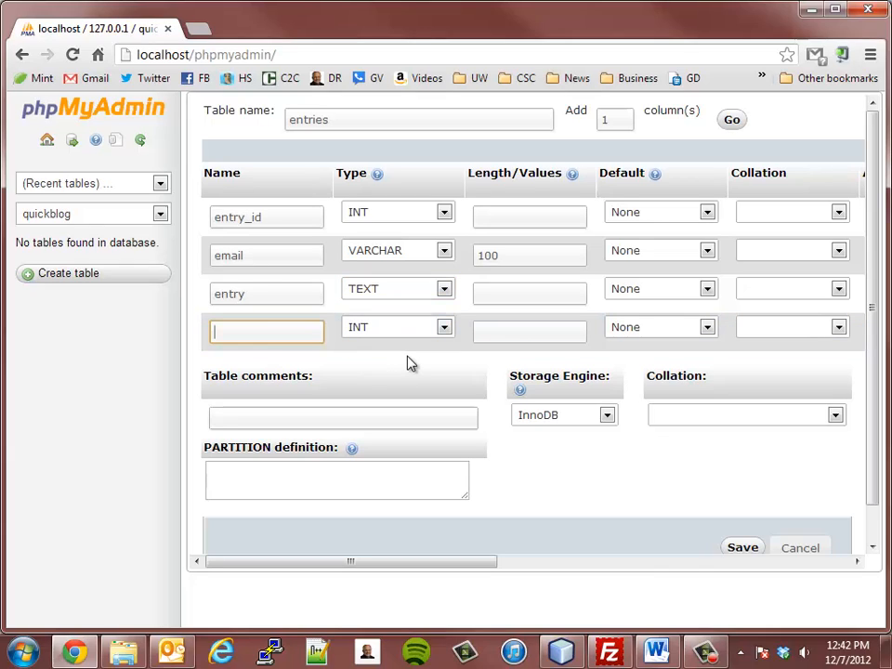
text(date_entered)
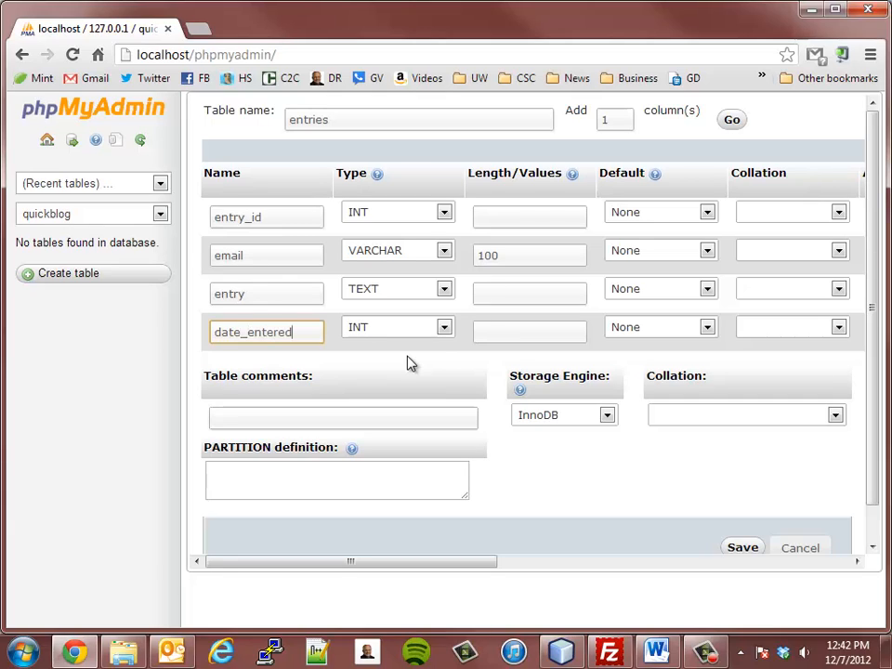
click(245, 332)
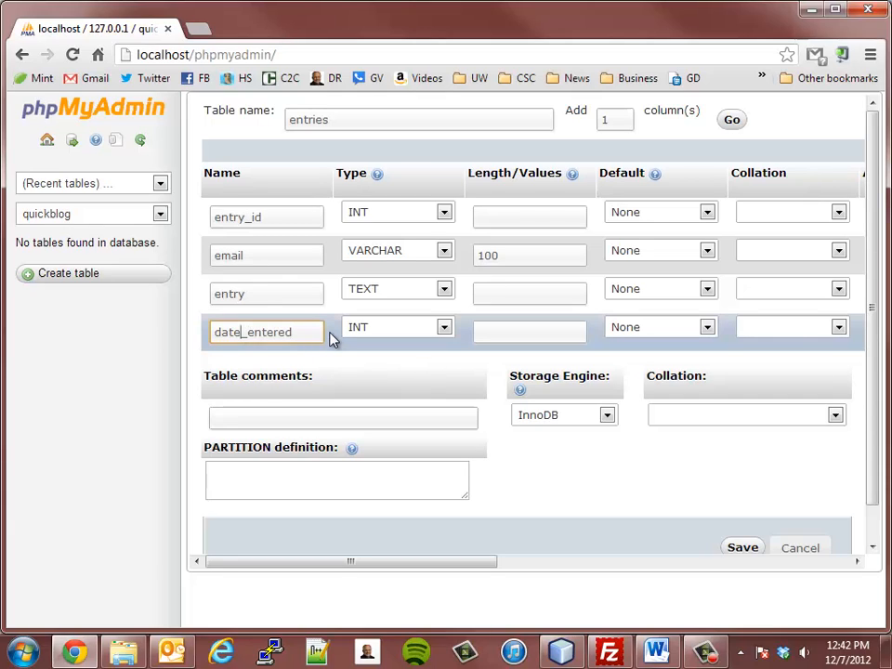
key(BackSpace)
text(_)
click(509, 334)
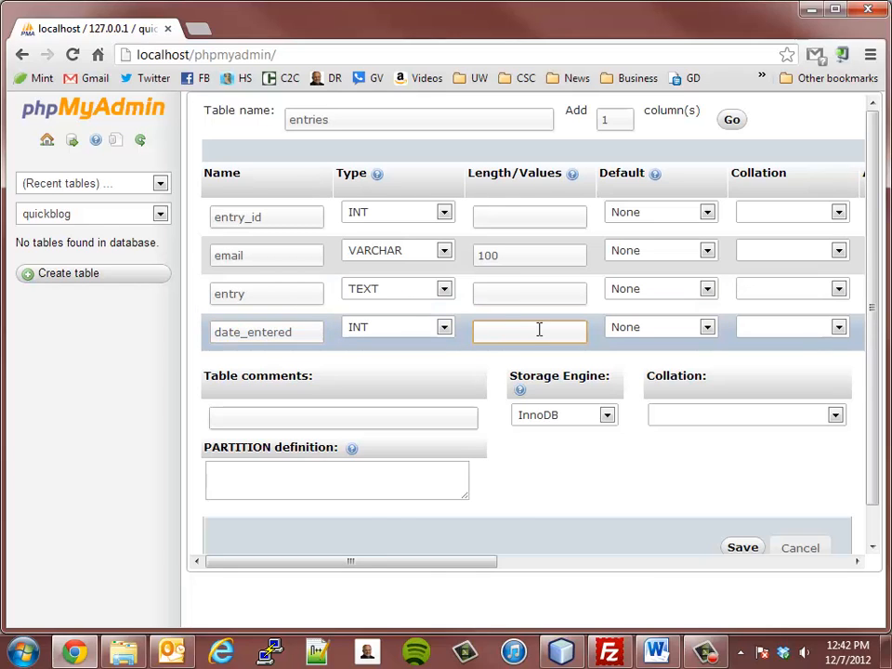
click(414, 329)
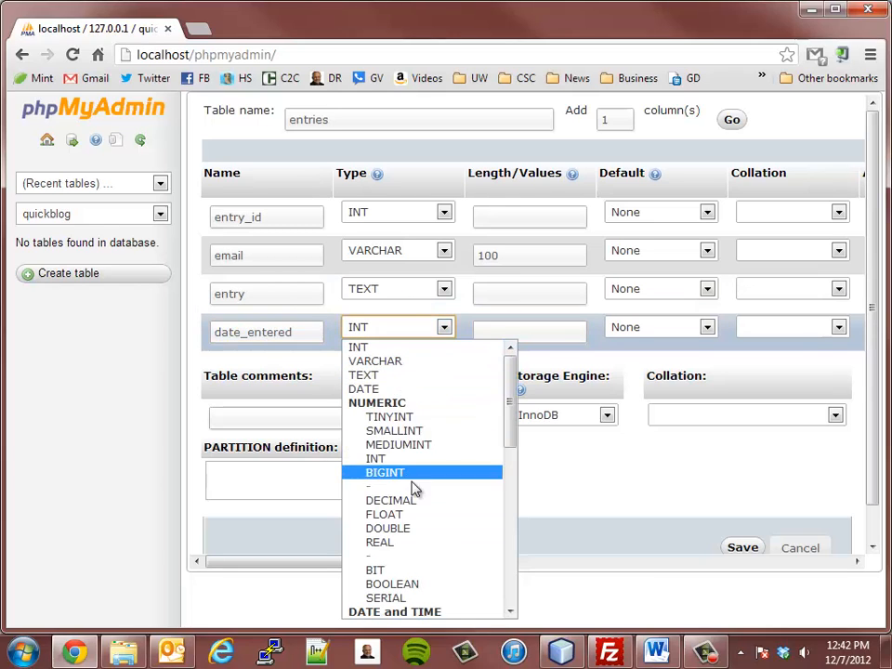
scroll(414, 487, down, 10)
scroll(399, 423, up, 10)
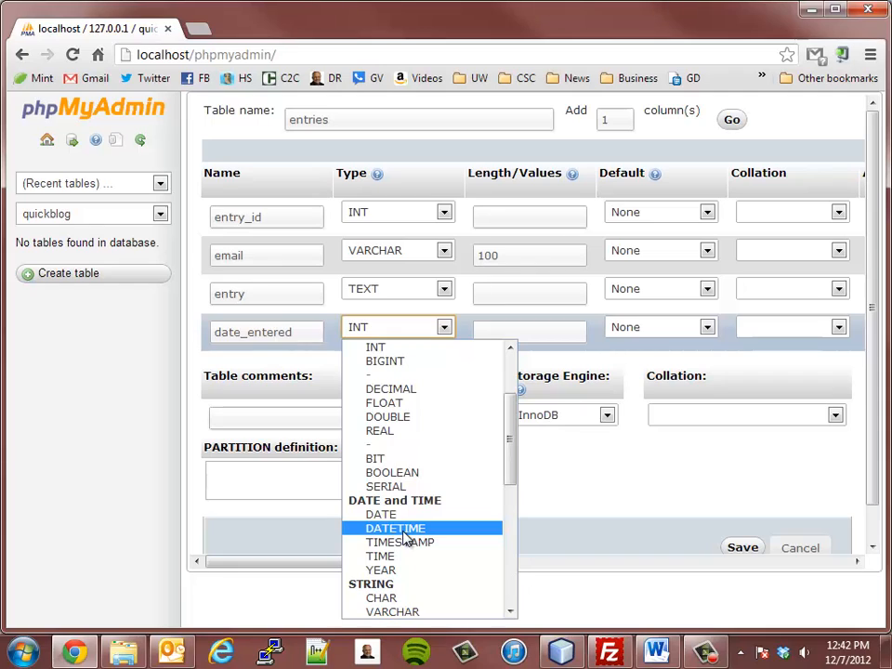
click(404, 530)
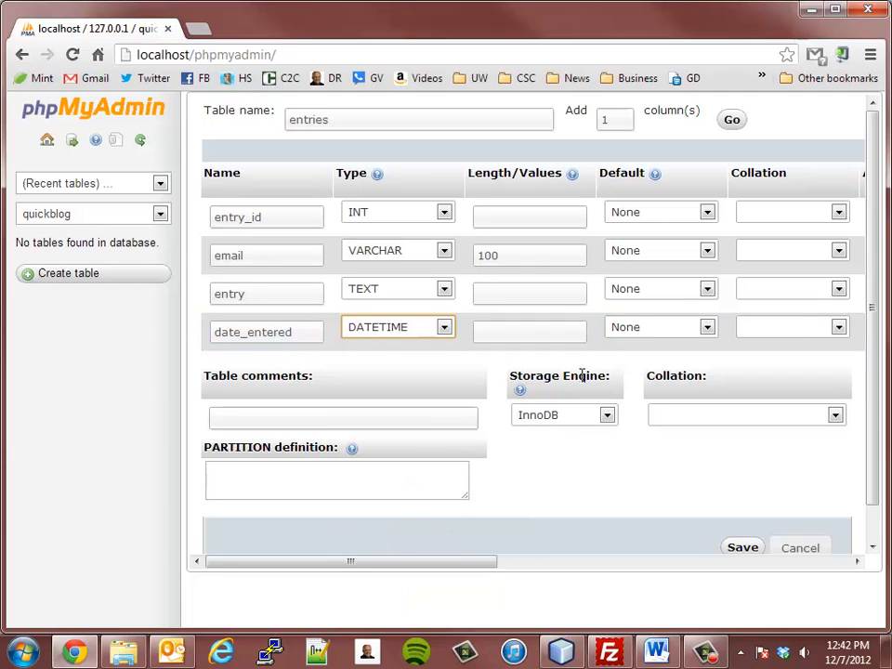
scroll(444, 406, down, 1)
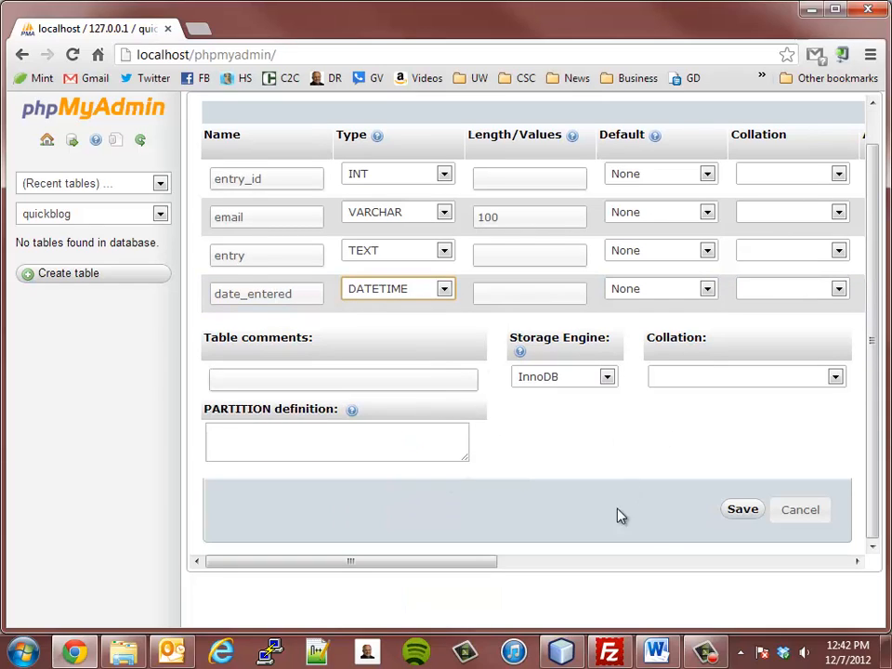
- Save the entries table and open its Structure page from the navigation panel
click(743, 512)
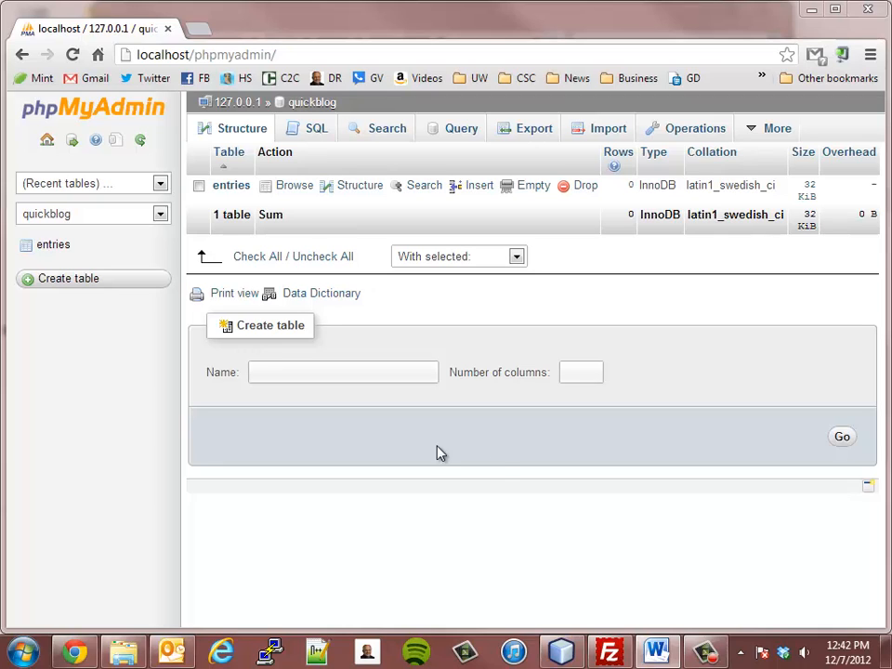
click(45, 250)
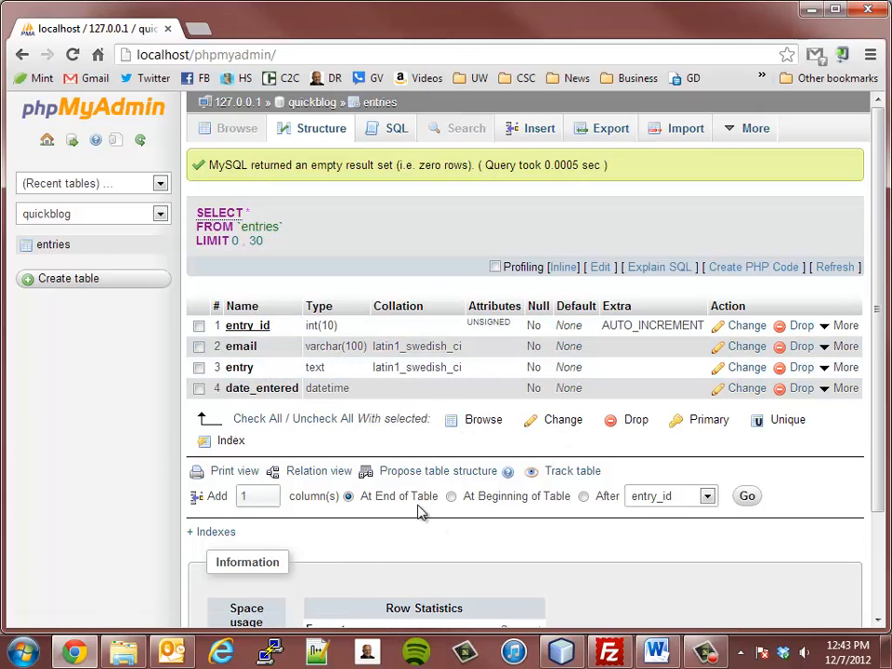
scroll(418, 511, down, 3)
scroll(405, 496, up, 3)
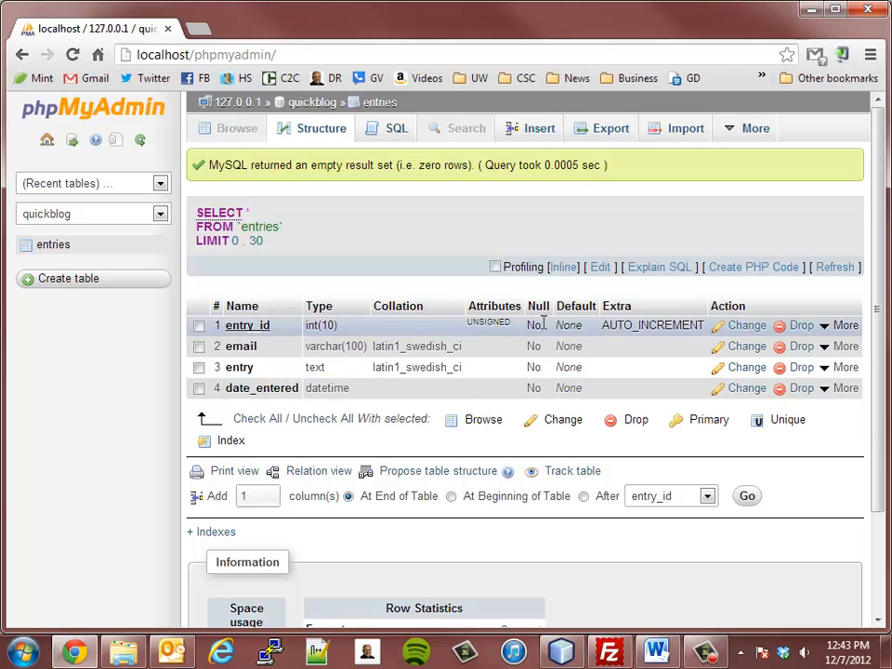